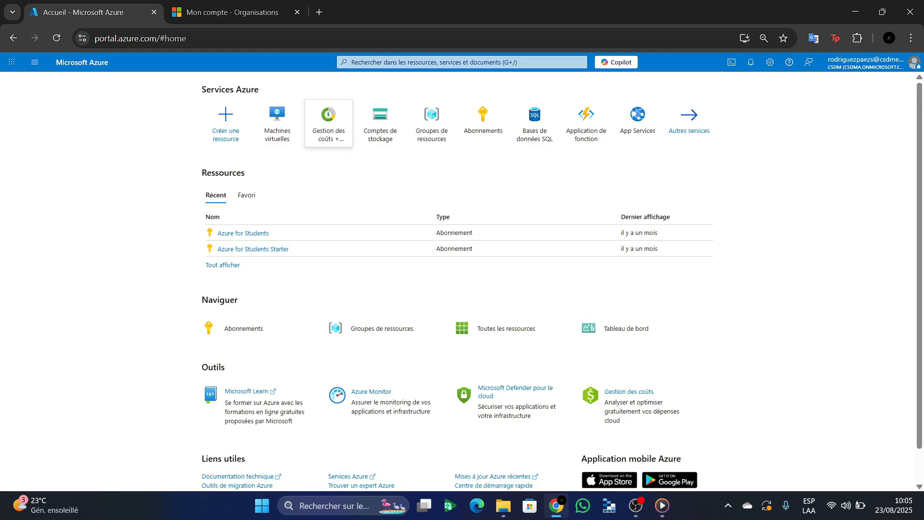
- Start creating a new virtual machine from the virtual machines service and look through the basic settings form
click(277, 118)
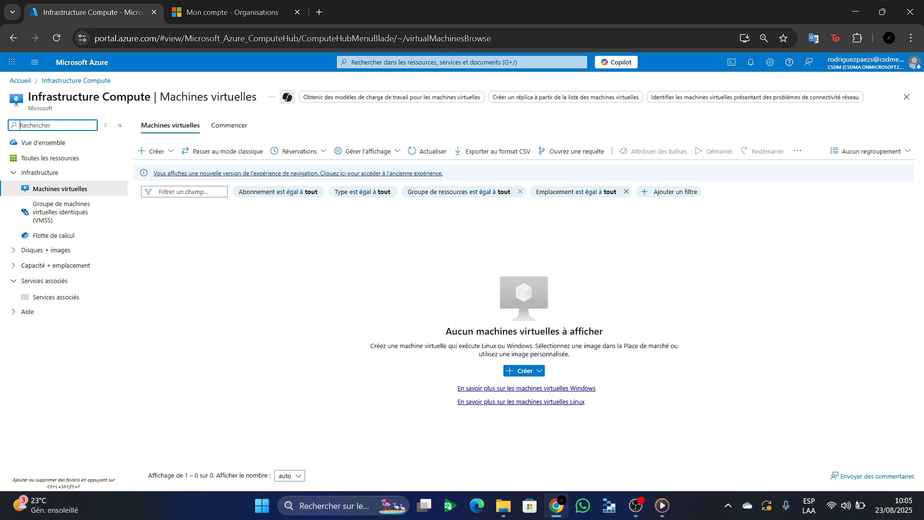
click(524, 371)
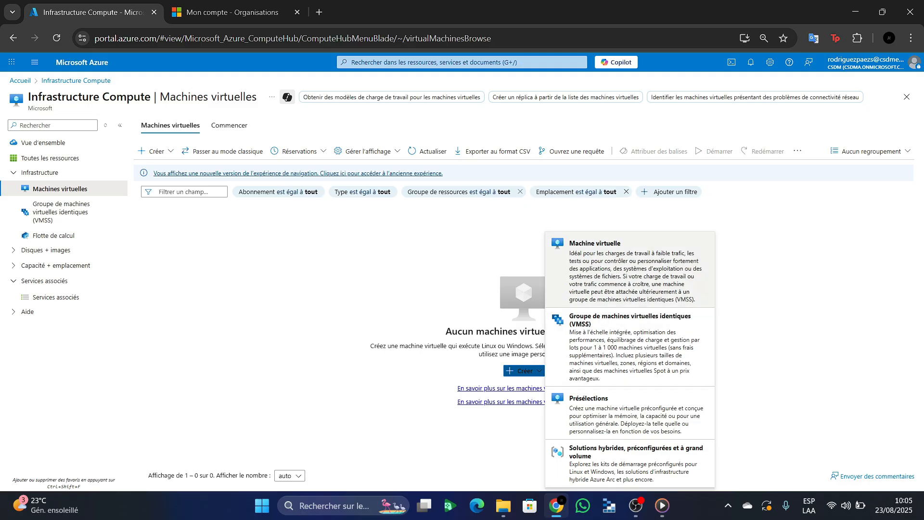
click(625, 269)
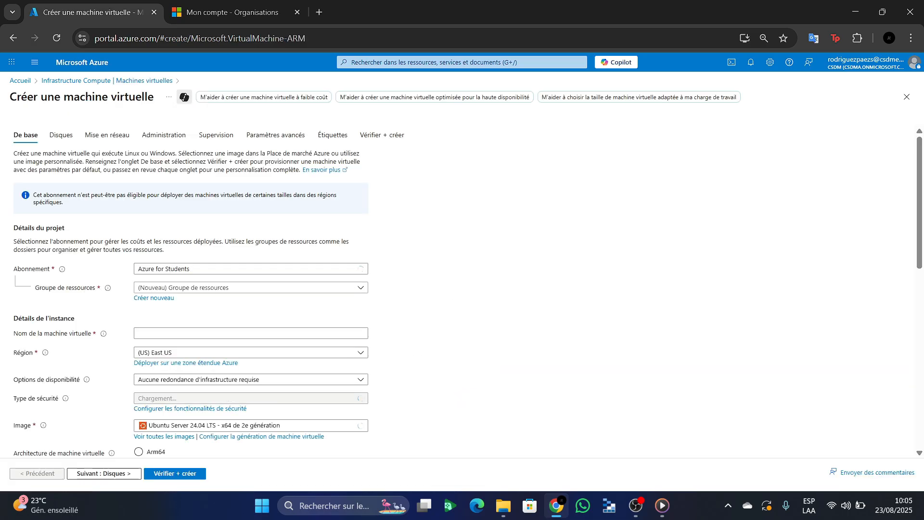
scroll(462, 289, down, 6)
scroll(462, 289, down, 3)
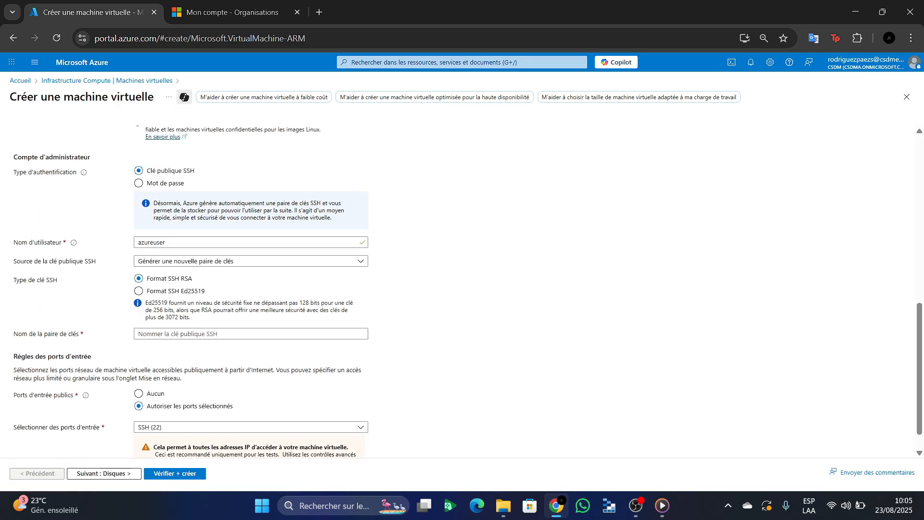
scroll(462, 288, up, 15)
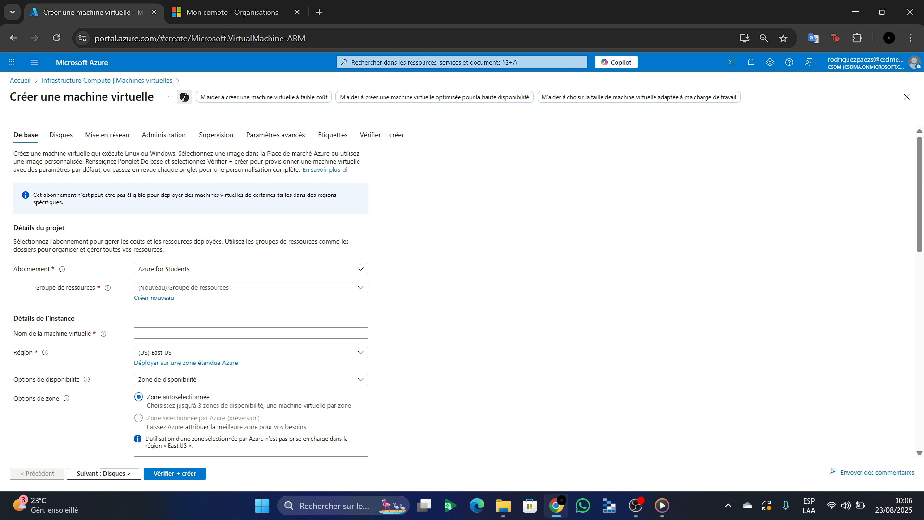
- Select the Azure for Students subscription and create a new resource group named gr-demo-vm
drag(13, 268, 49, 269)
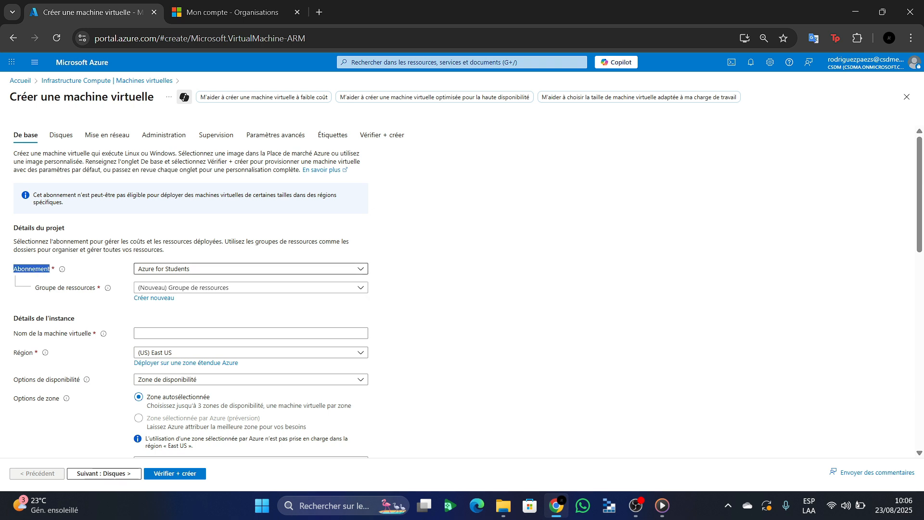
click(250, 269)
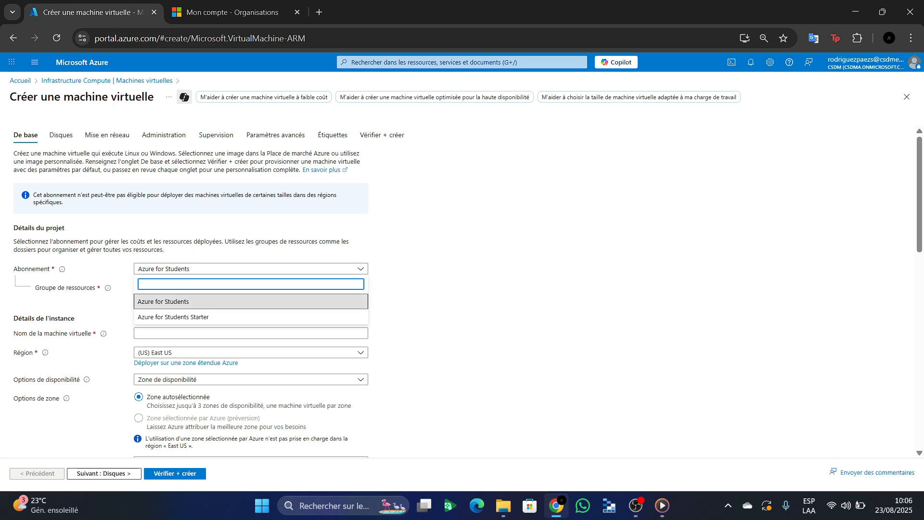
click(203, 302)
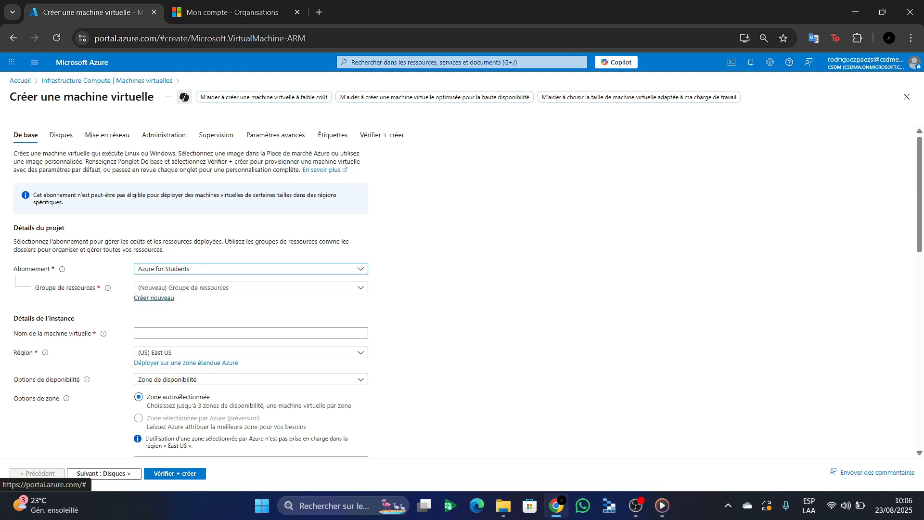
click(154, 297)
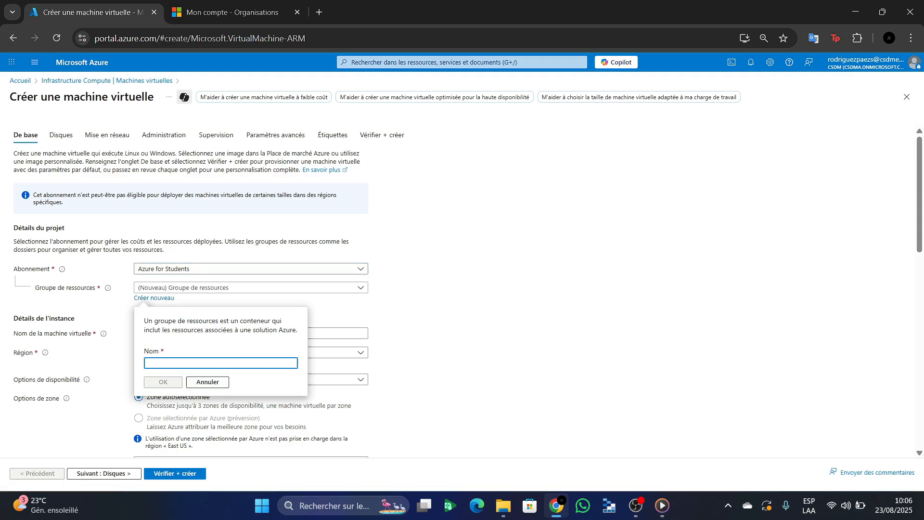
text(gr-demo-vm)
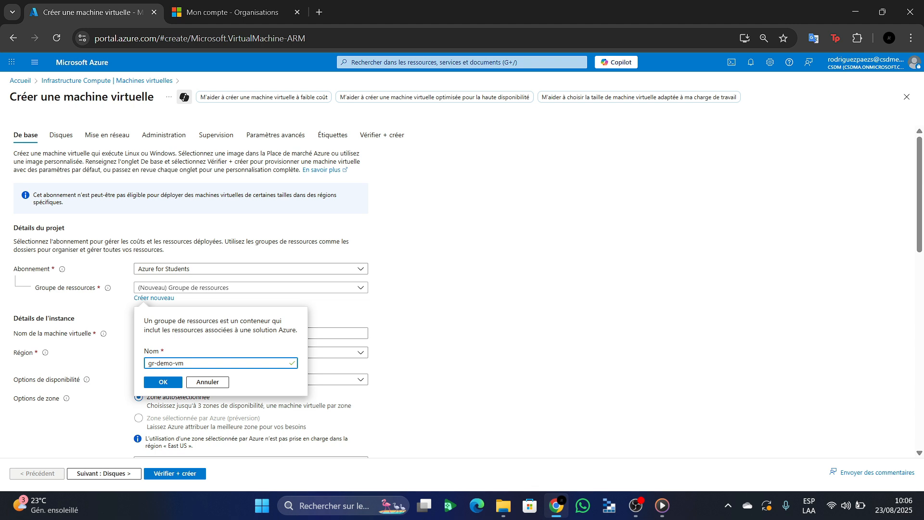
key(Return)
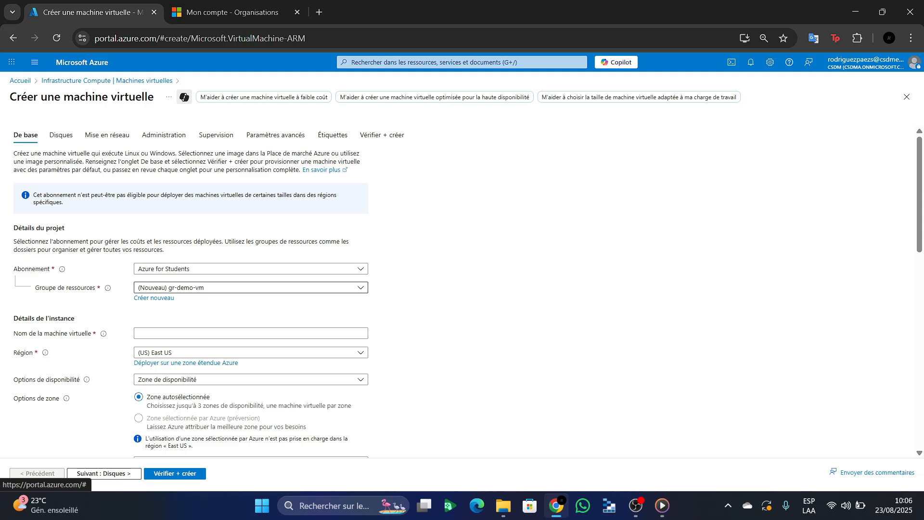
- Name the virtual machine vm-demo-01 and select (US) East US as its region
scroll(462, 289, down, 3)
click(251, 212)
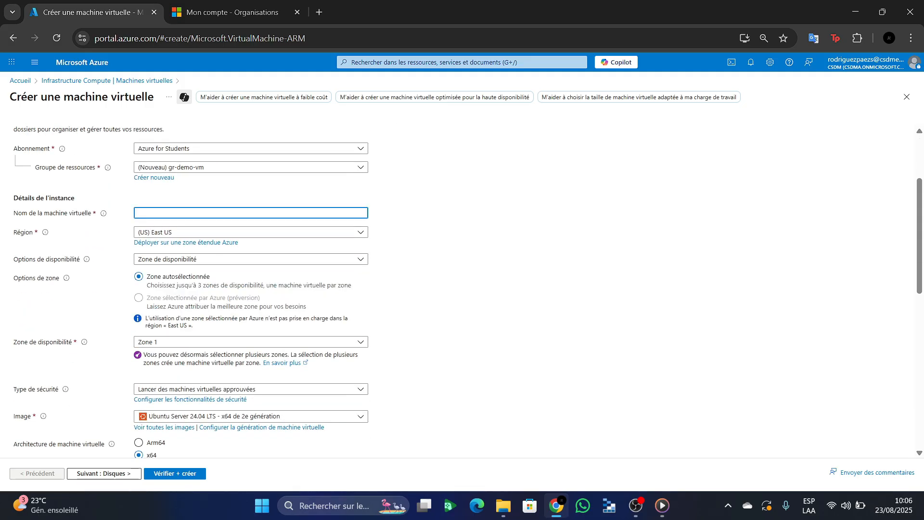
text(vm-de)
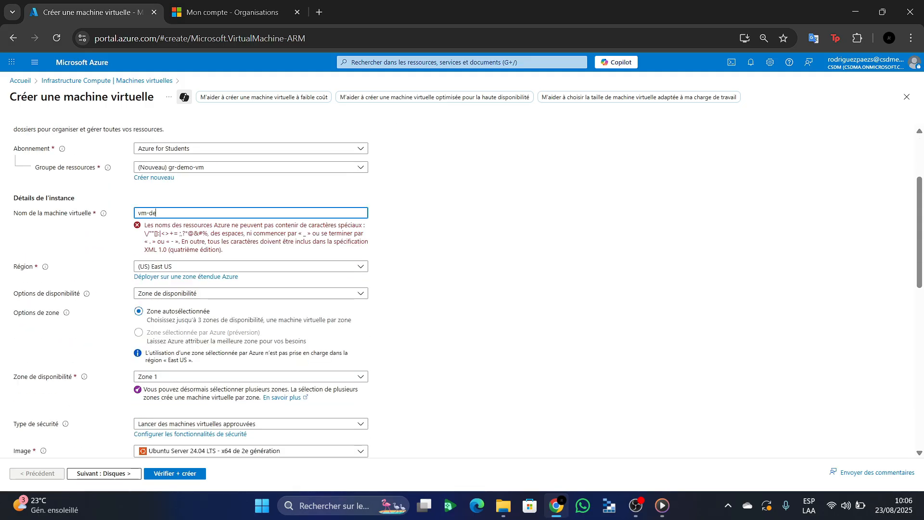
text(mo-01)
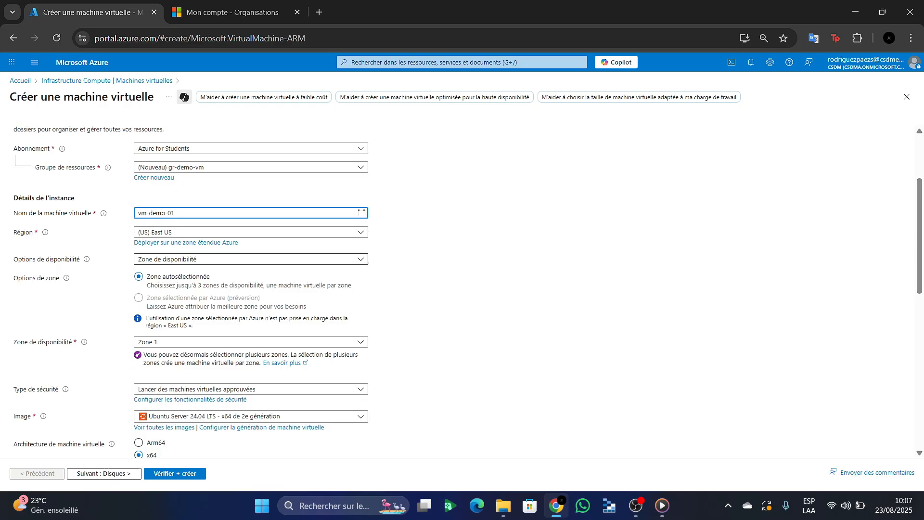
click(251, 232)
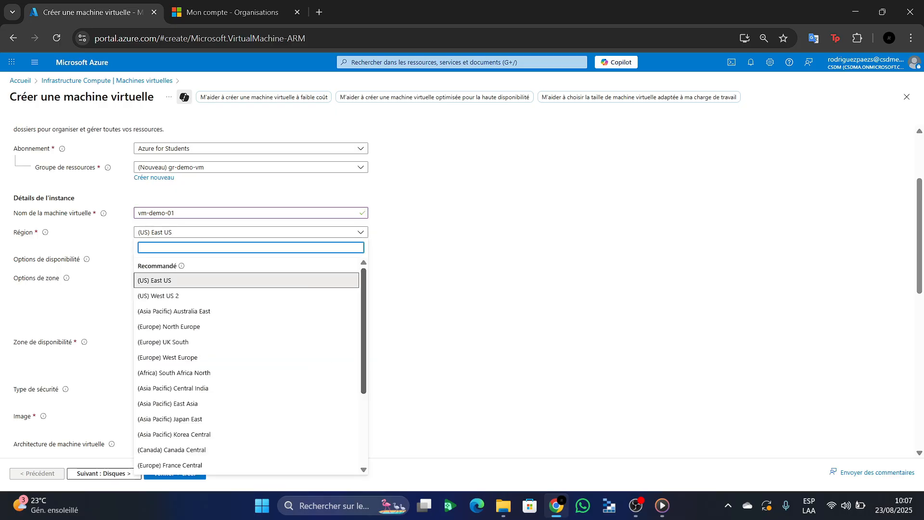
scroll(247, 366, down, 3)
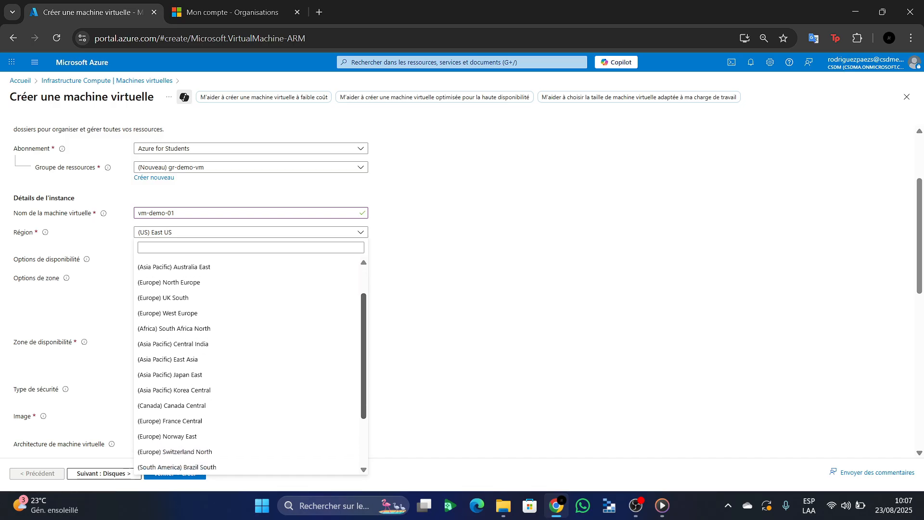
scroll(248, 365, up, 3)
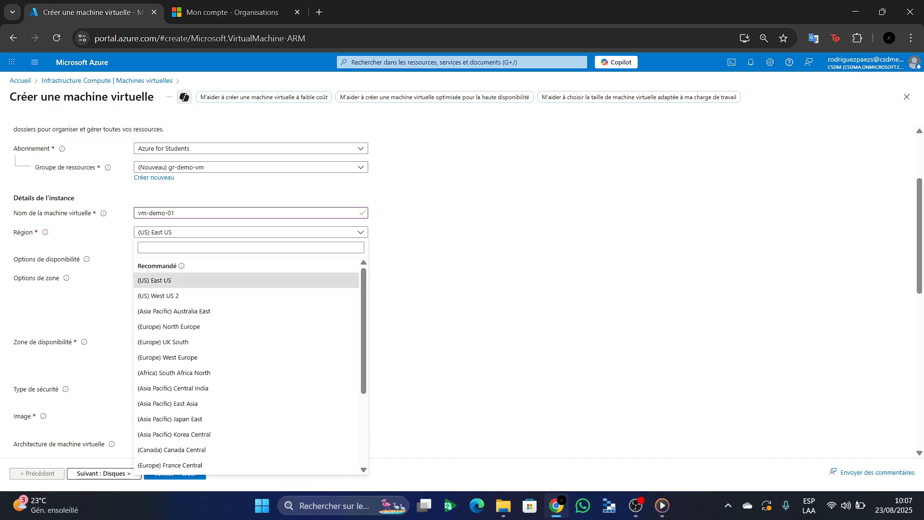
click(248, 280)
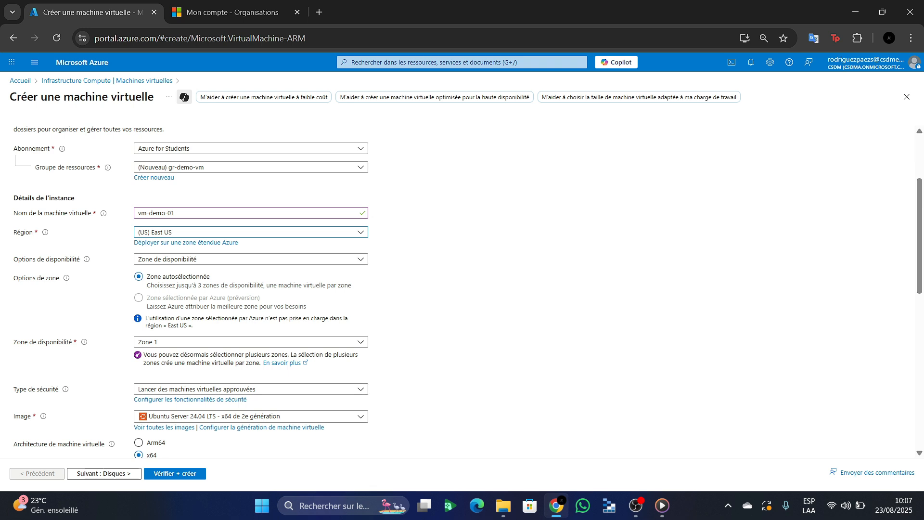
- Set the availability option to Aucune redondance d'infrastructure requise and the security type to Lancer des machines virtuelles approuvées
click(251, 259)
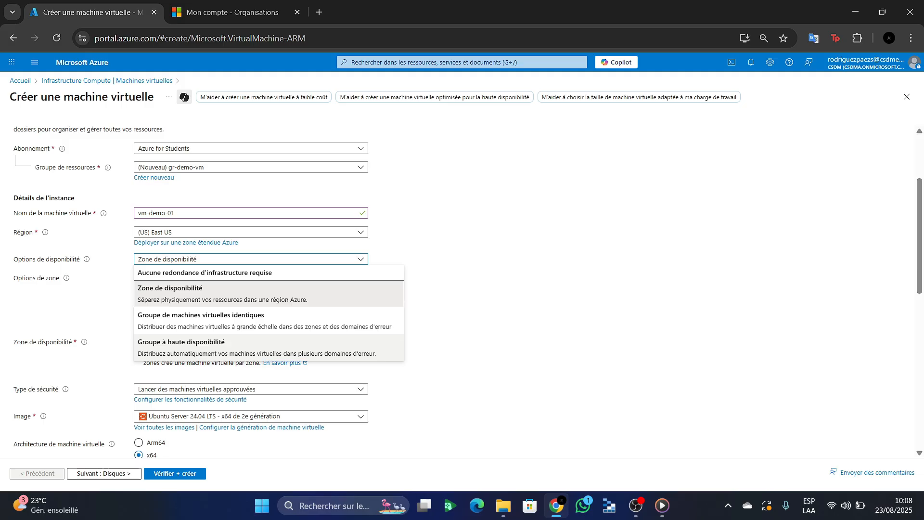
click(269, 273)
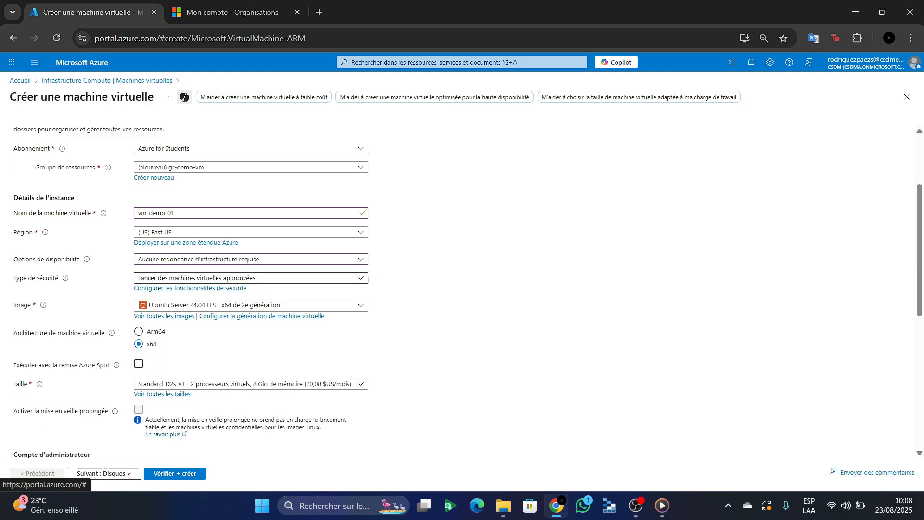
click(250, 278)
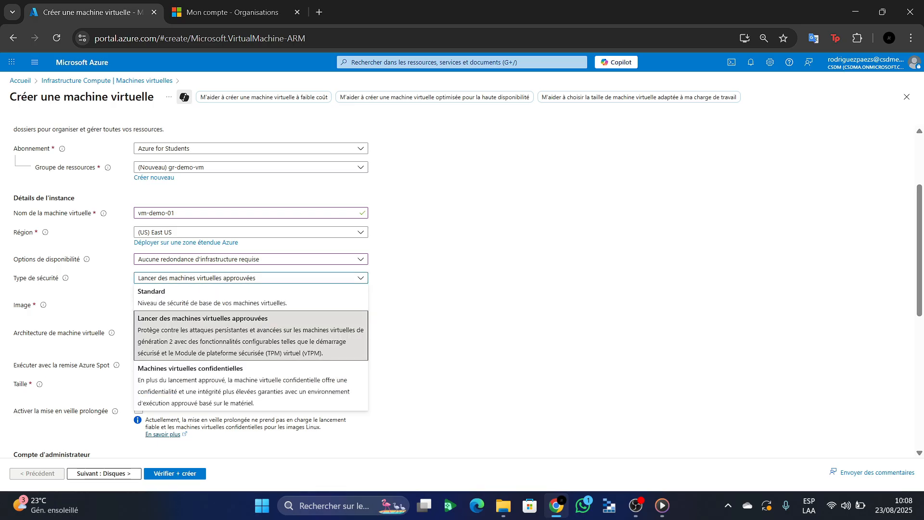
click(250, 335)
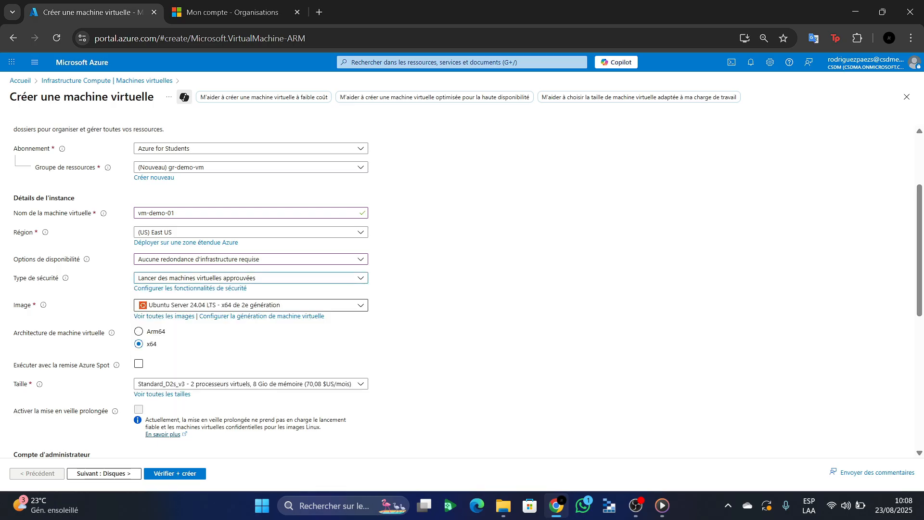
- Choose Windows Server 2025 Datacenter: Azure Edition - x64 de 2e génération as the machine's image
click(251, 305)
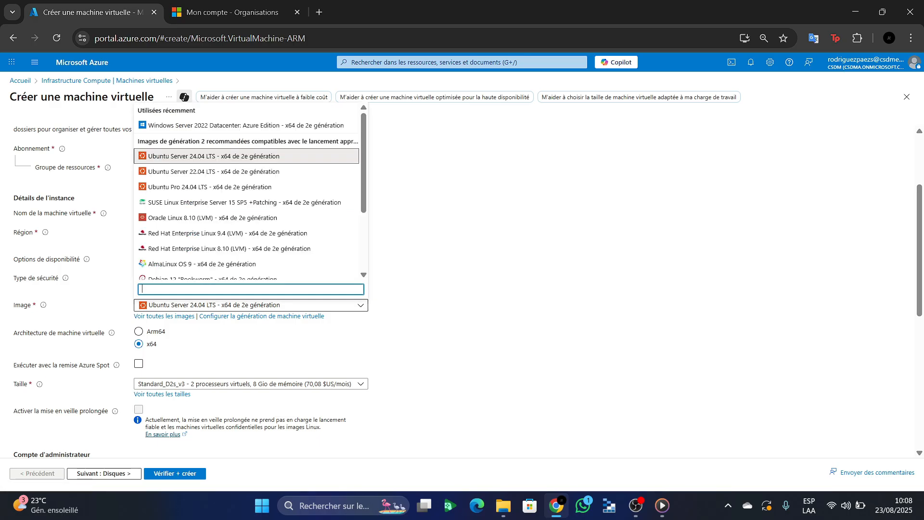
scroll(248, 187, down, 3)
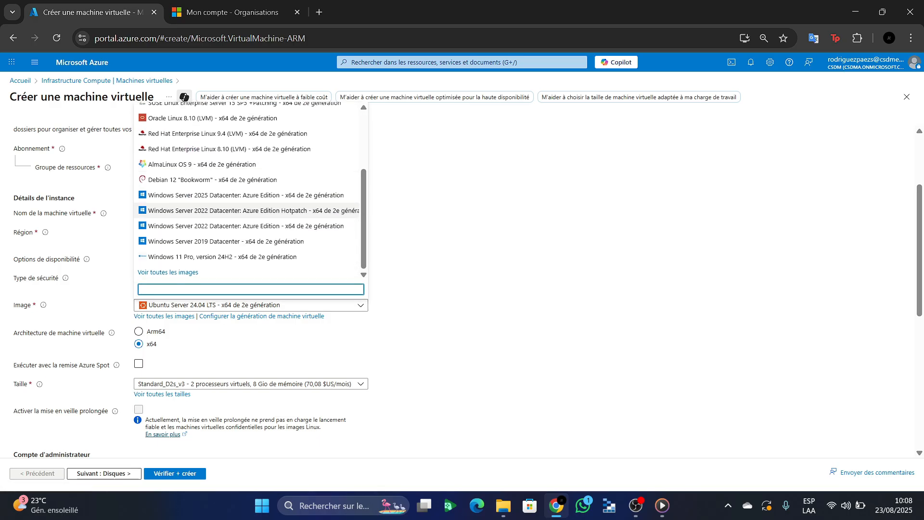
click(248, 195)
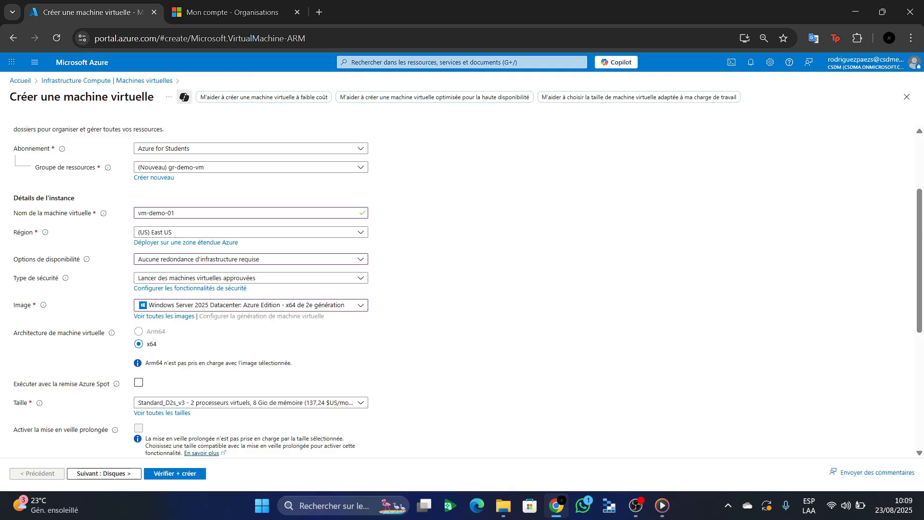
- Enable the Azure Spot discount for the virtual machine and review its eviction type and eviction strategy options
scroll(462, 292, down, 3)
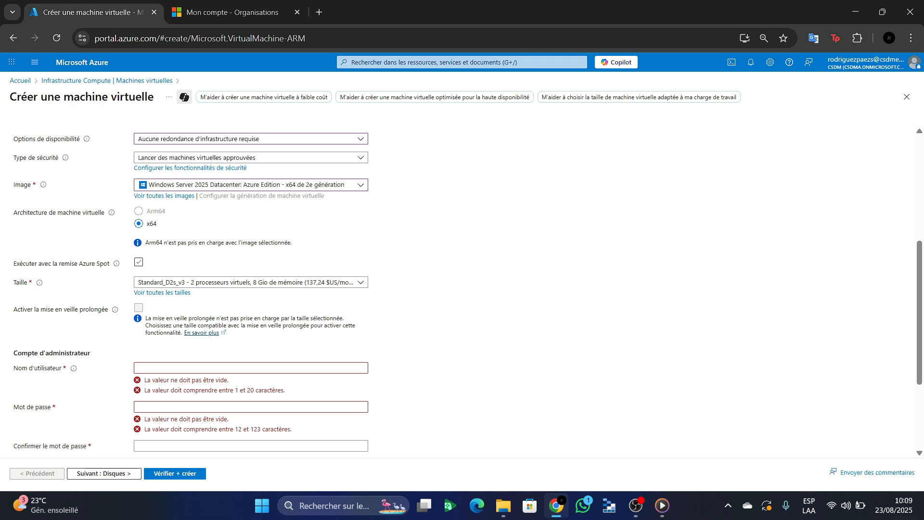
drag(13, 263, 110, 263)
click(139, 262)
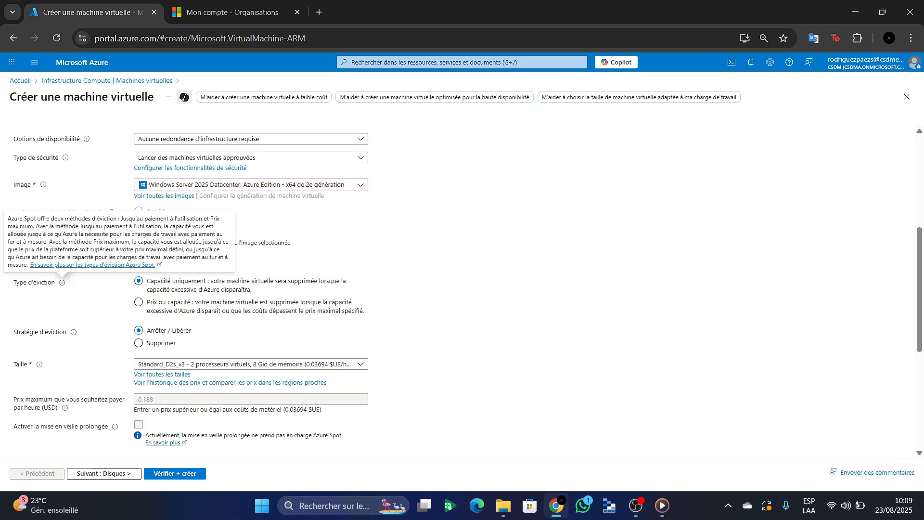
drag(13, 282, 56, 282)
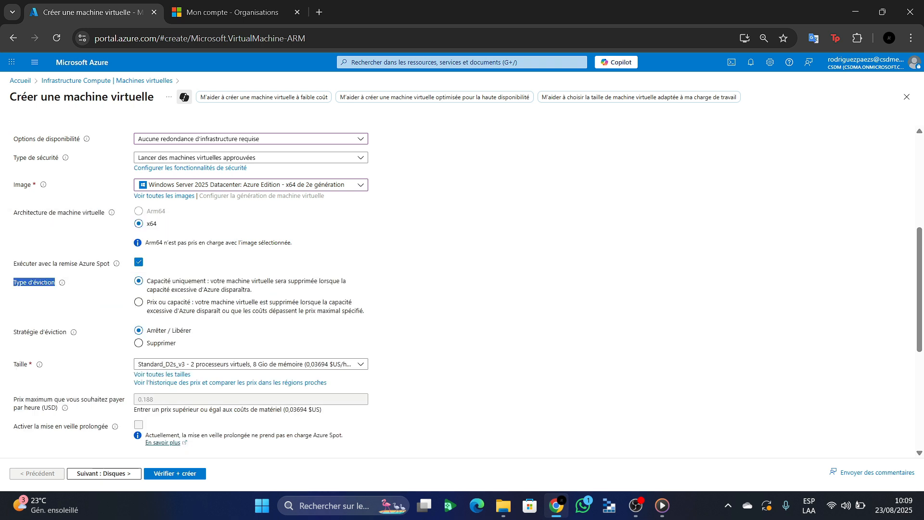
click(18, 331)
drag(17, 332, 67, 332)
drag(146, 280, 205, 281)
click(205, 281)
click(138, 302)
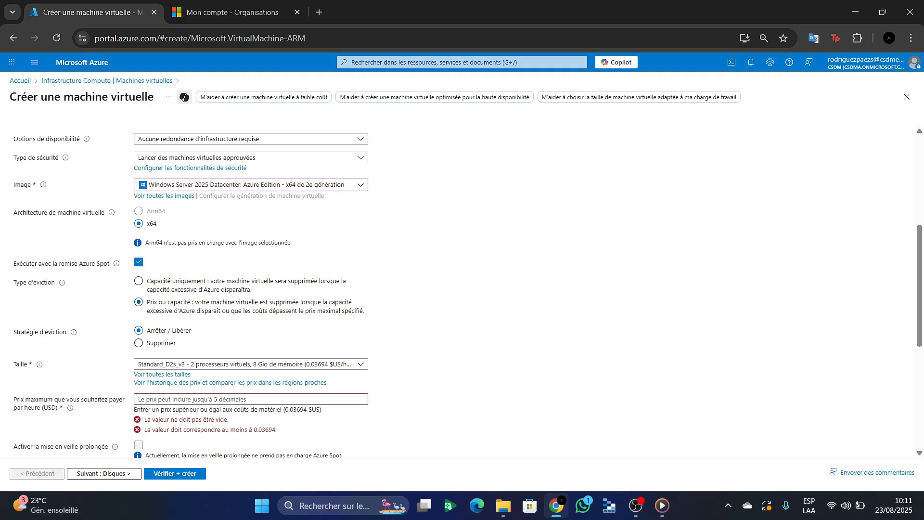
drag(166, 302, 188, 302)
click(138, 281)
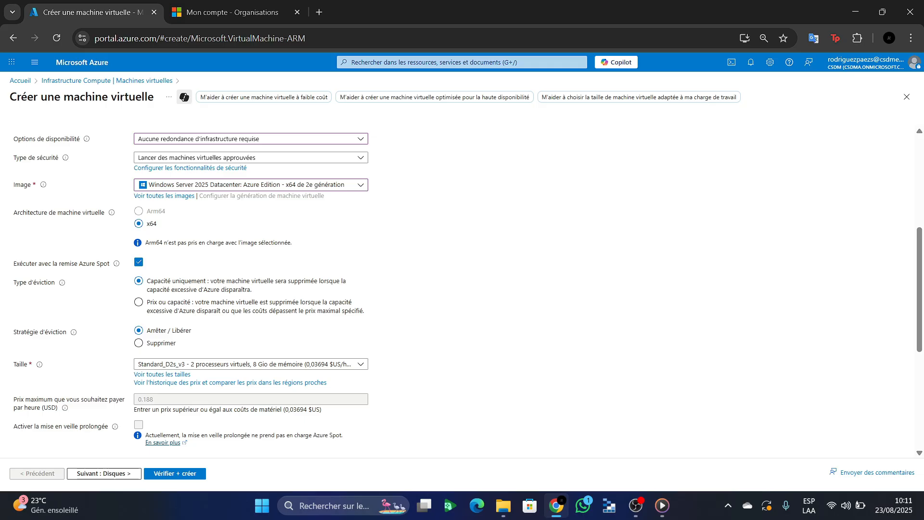
drag(146, 302, 191, 330)
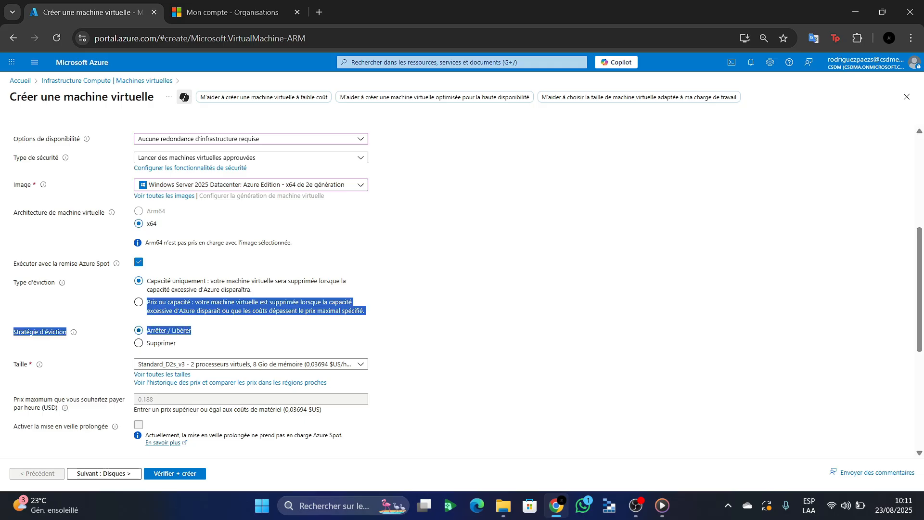
click(170, 331)
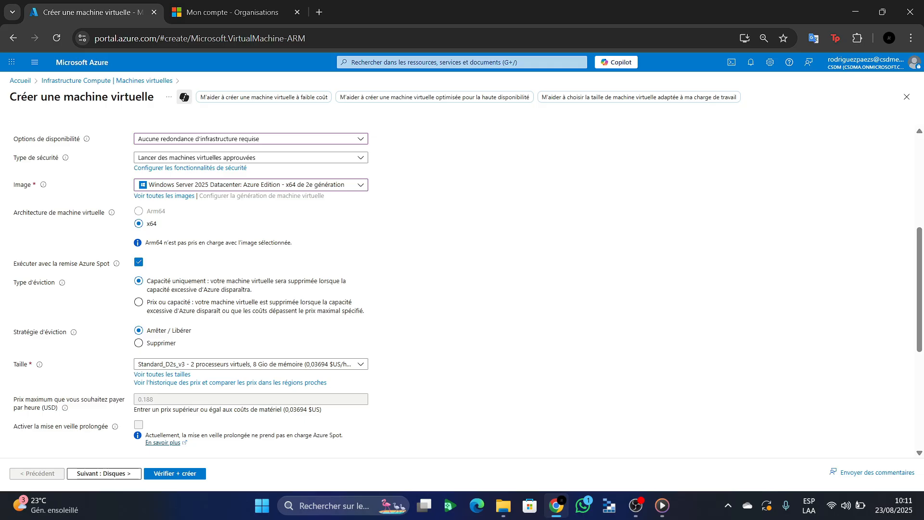
- Set the eviction strategy to Supprimer and select the Standard_D2s_v3 size with 2 virtual processors and 8 GiB of memory
click(139, 343)
scroll(463, 288, down, 1)
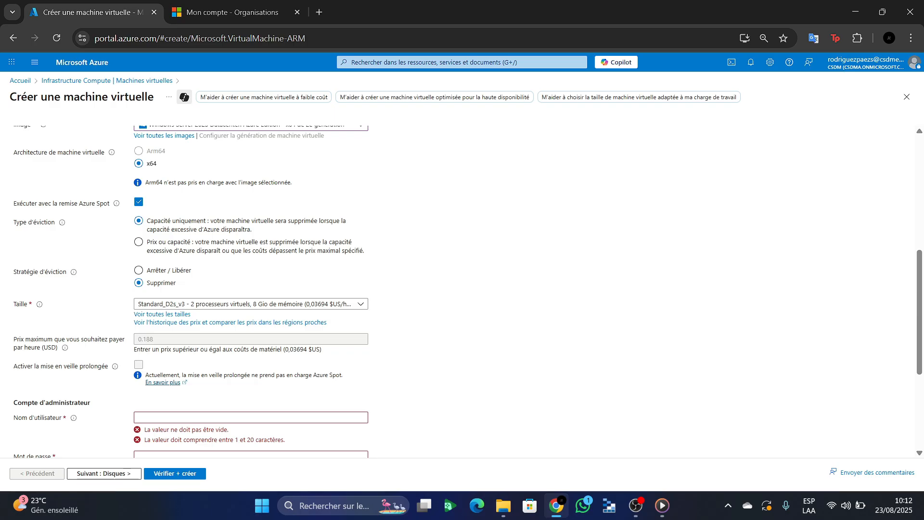
click(250, 303)
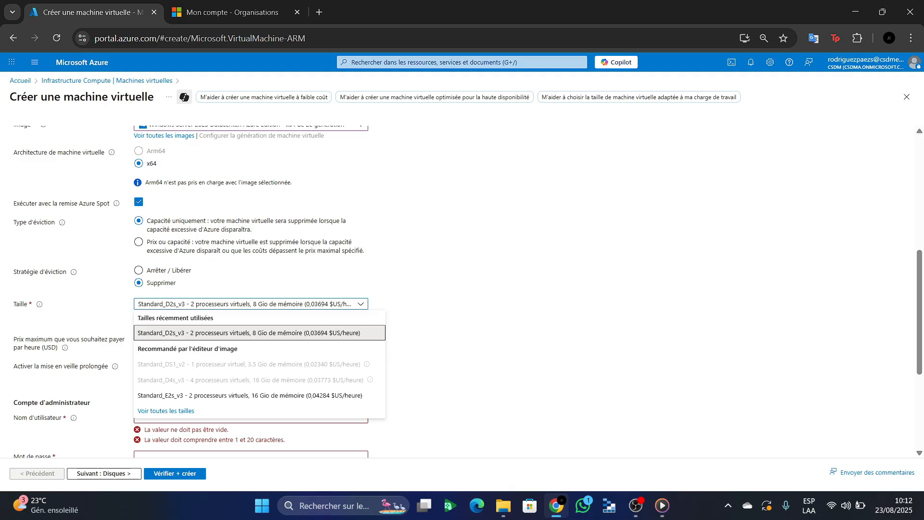
click(318, 333)
scroll(463, 288, down, 4)
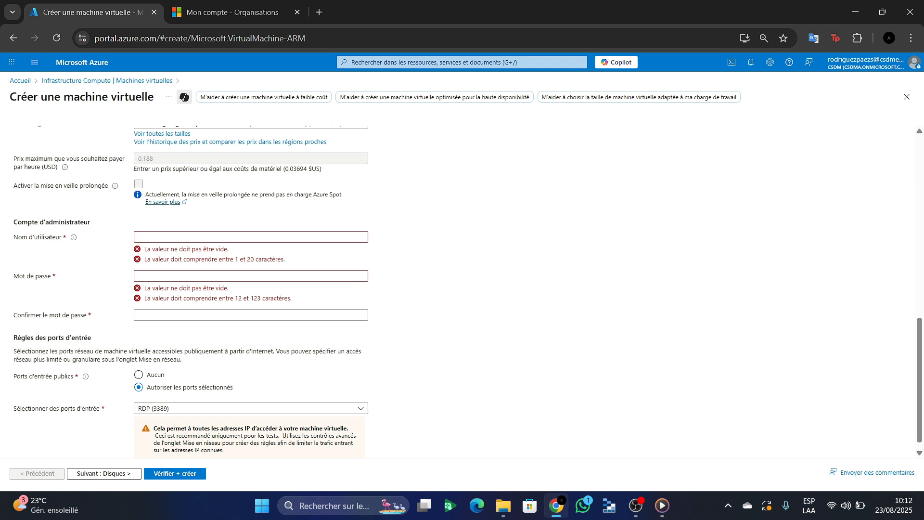
- Fill in the administrator account's username and password for the virtual machine, and repeat the password in the confirmation field
click(250, 236)
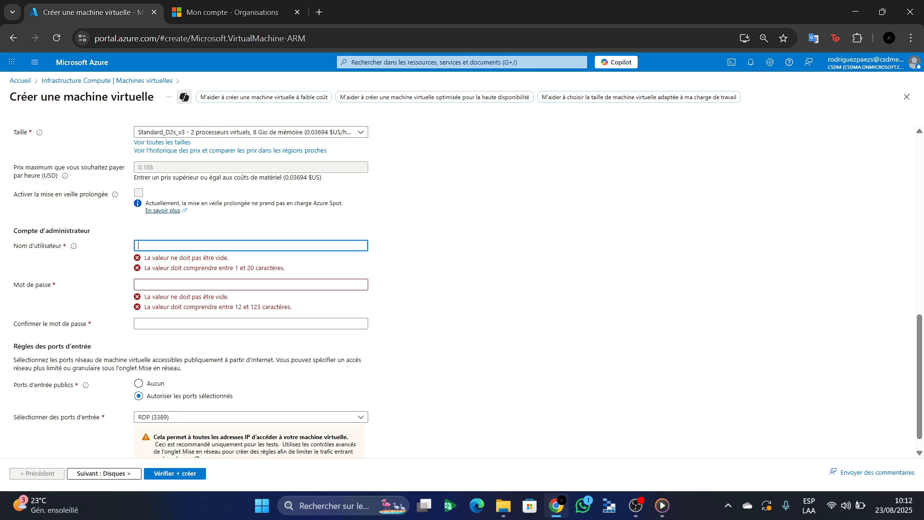
drag(92, 231, 13, 212)
click(13, 212)
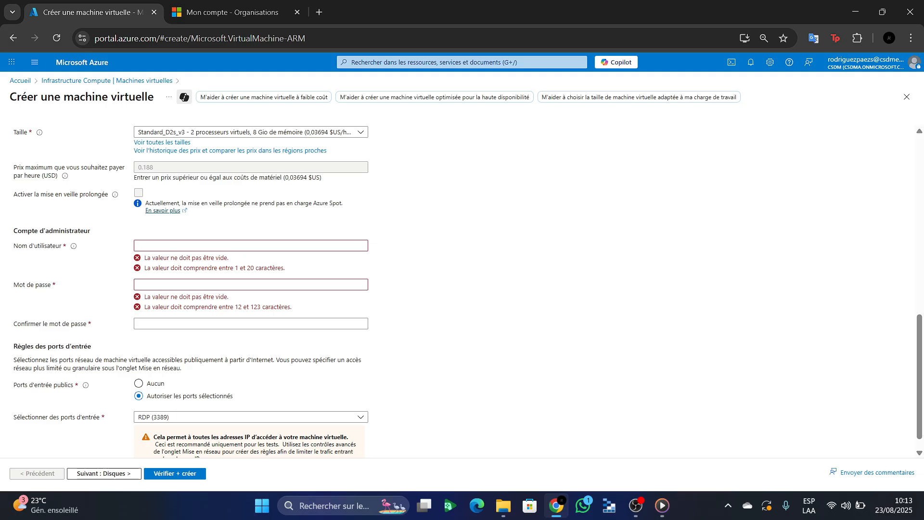
click(250, 245)
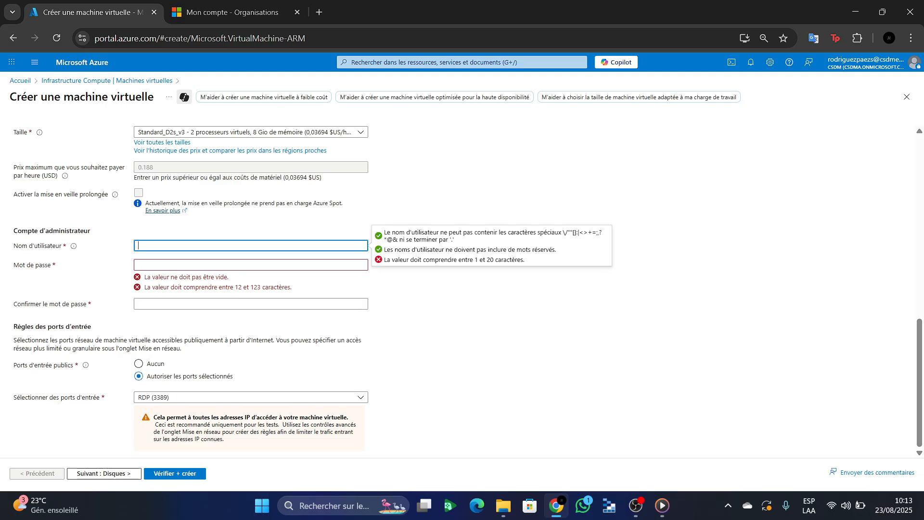
text(Sergio-Admin)
key(Tab)
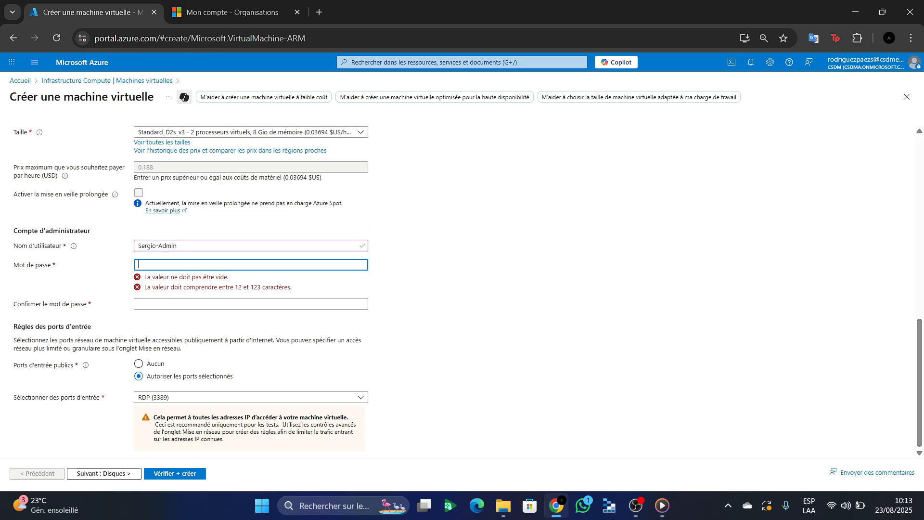
text(••••••••)
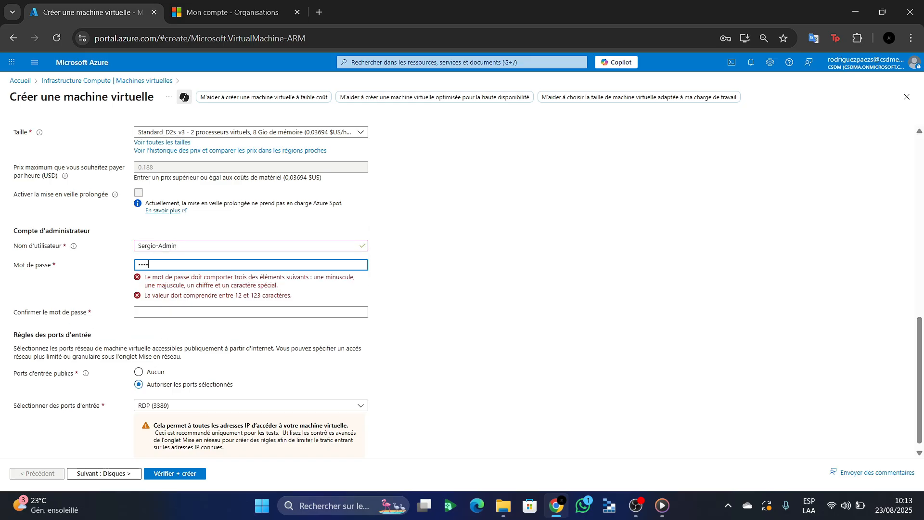
text(••••)
key(Tab)
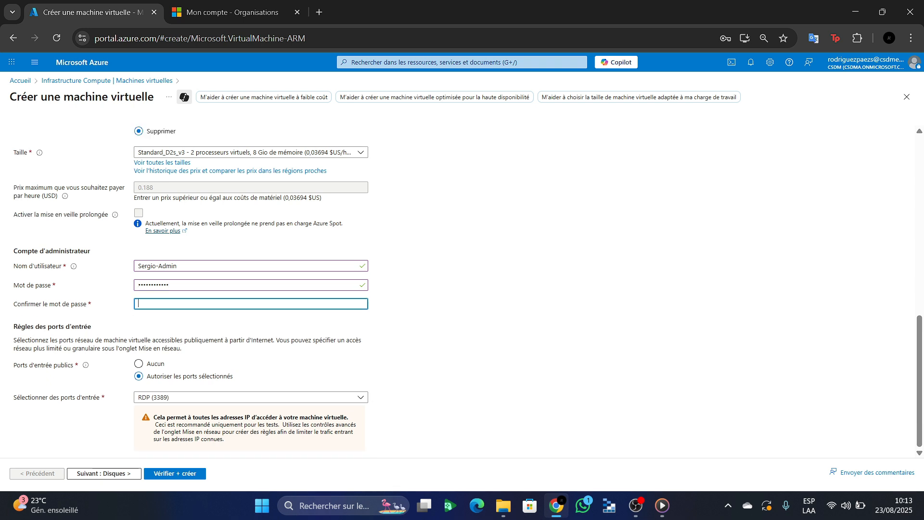
text(••••••••••)
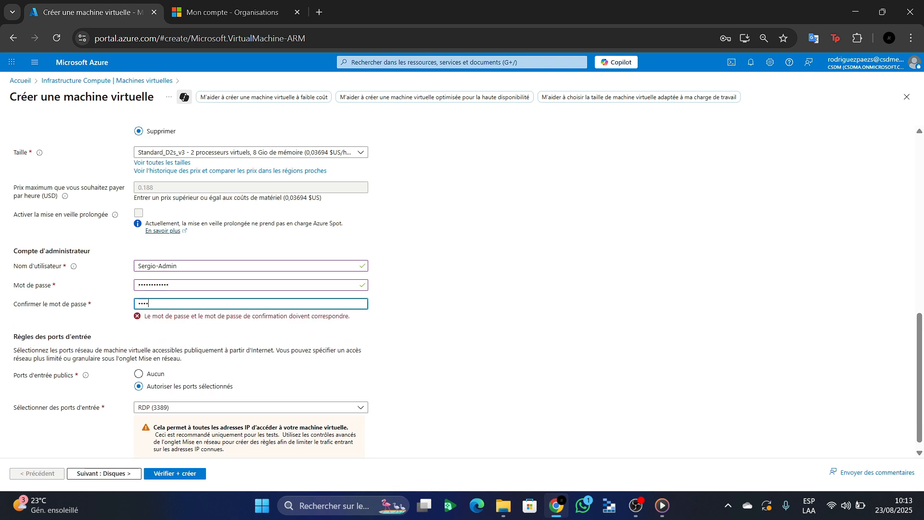
text(••)
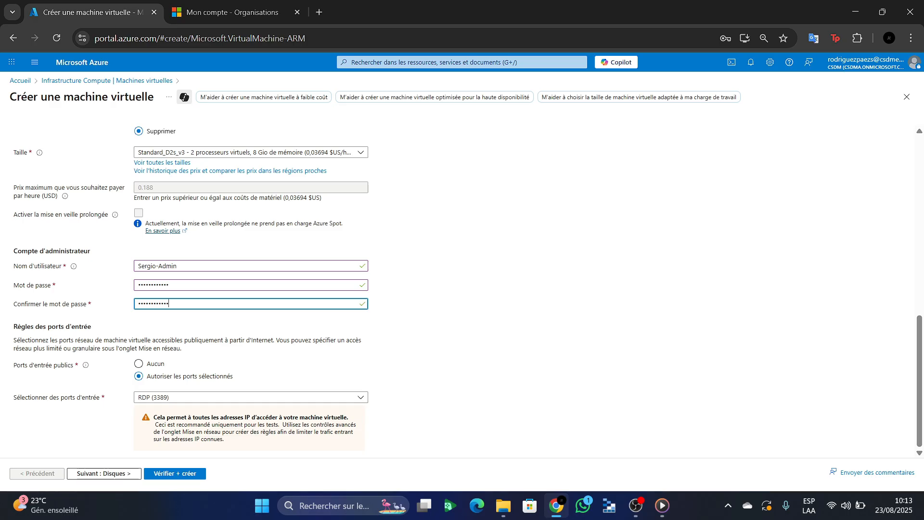
- Review the selectable inbound ports, and set the machine's public inbound ports to Aucun
drag(90, 327, 13, 326)
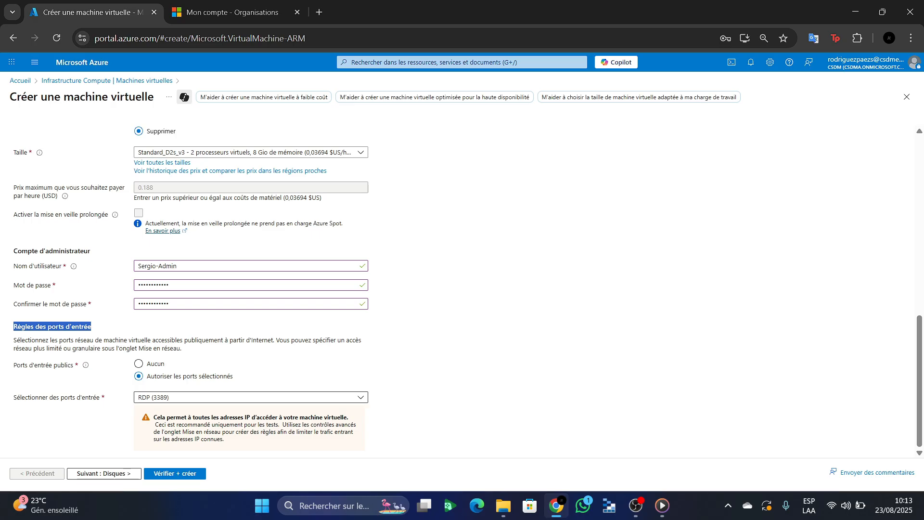
click(250, 397)
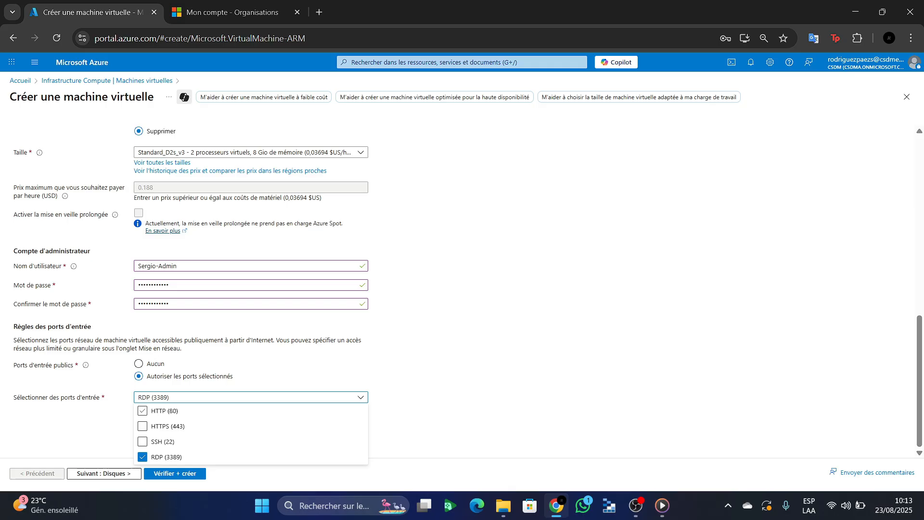
click(139, 364)
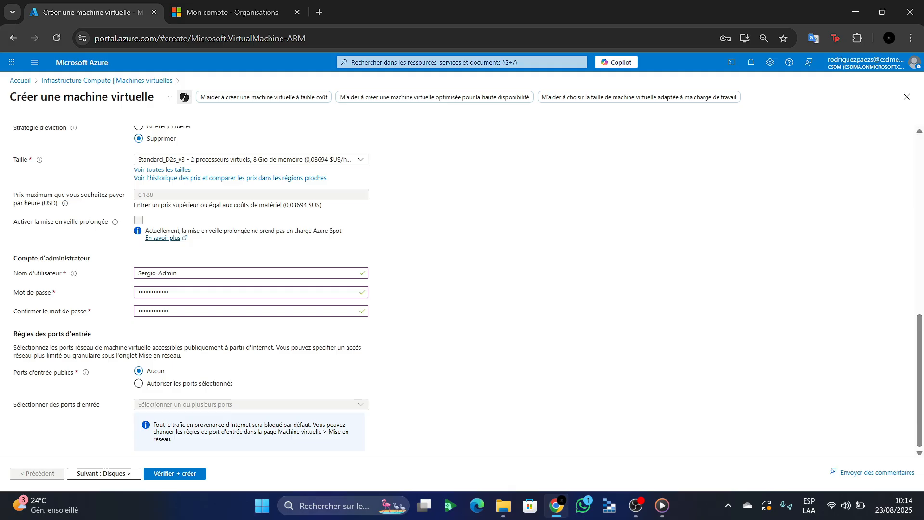
- Examine the operating system disk type options under Disques and the public IP and network security group settings under Mise en réseau
click(104, 473)
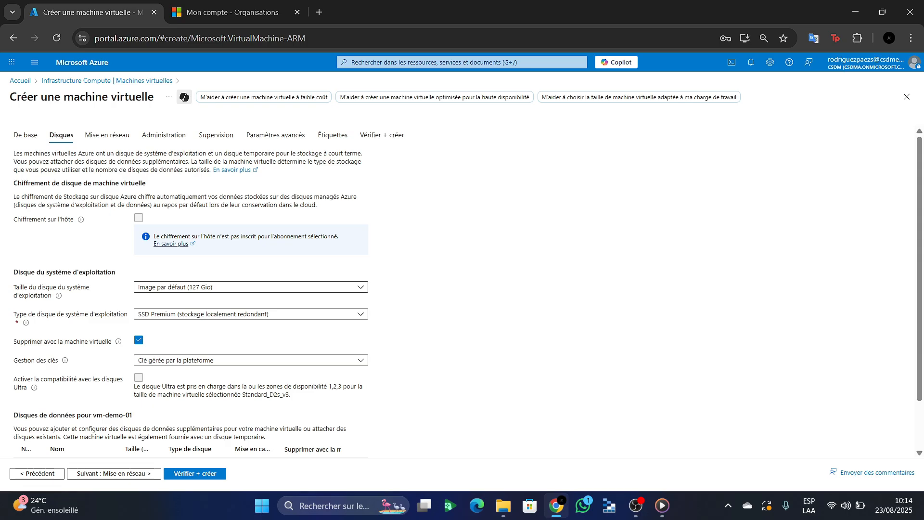
click(250, 314)
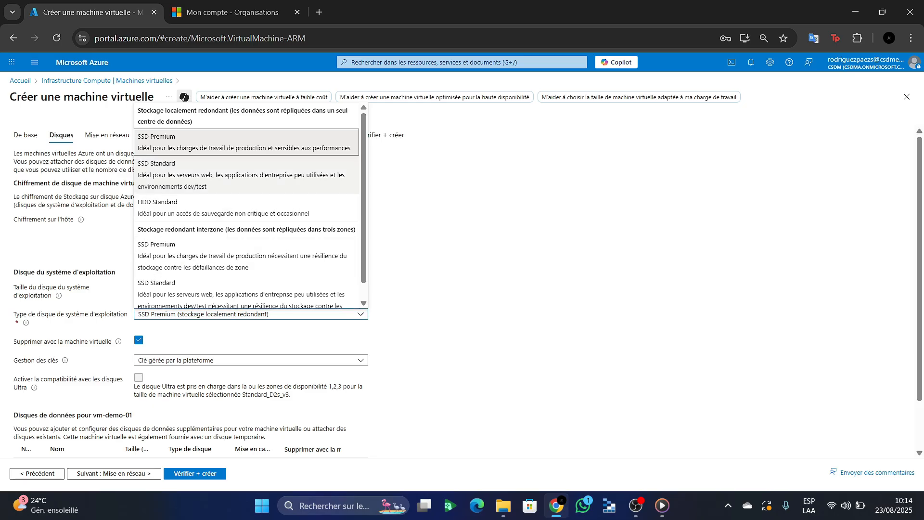
scroll(467, 289, down, 2)
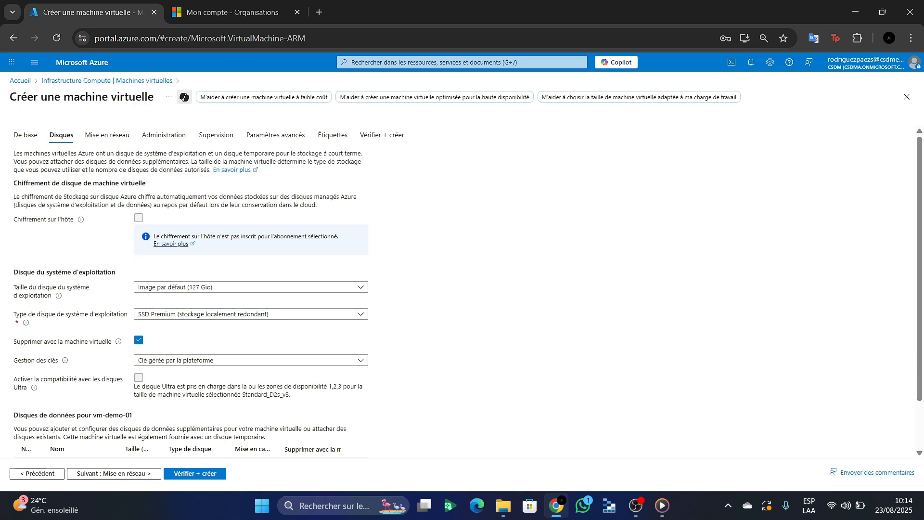
scroll(107, 135, up, 2)
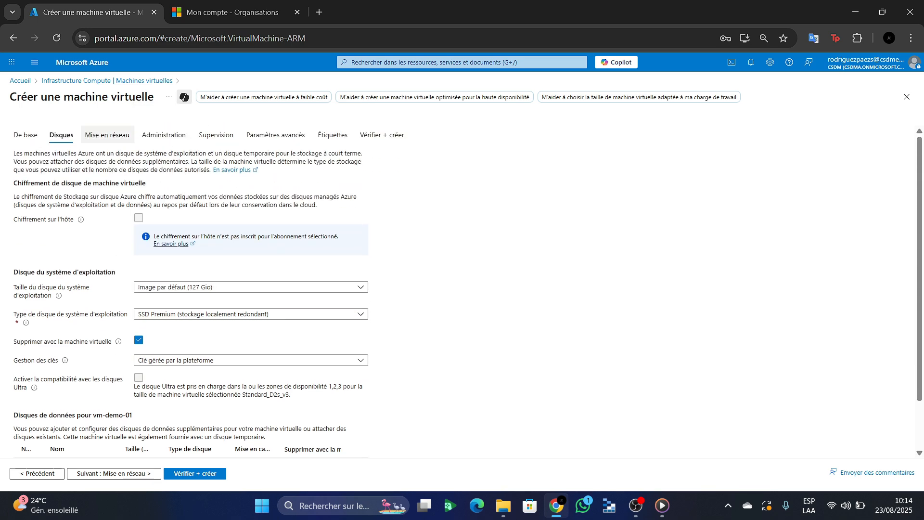
click(107, 134)
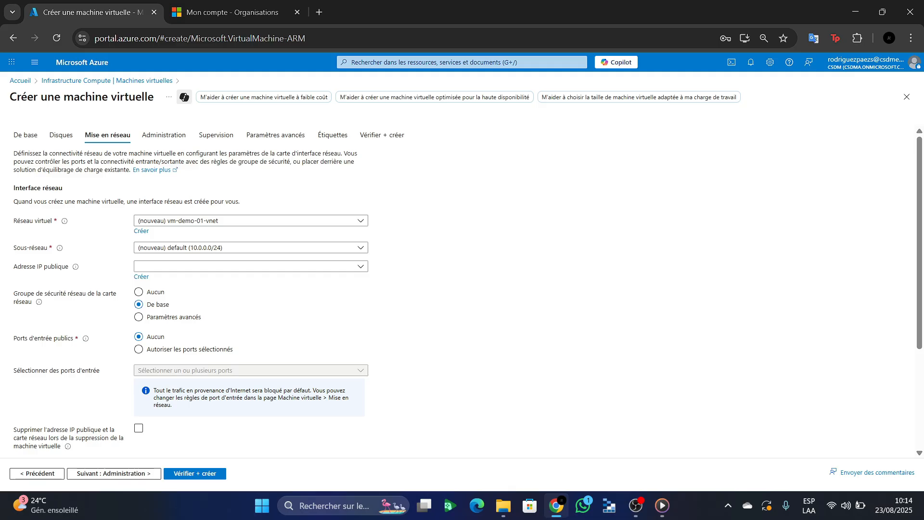
drag(13, 266, 32, 302)
click(73, 304)
scroll(166, 315, down, 4)
scroll(166, 315, up, 4)
- Look through the machine's Administration, Supervision and Paramètres avancés settings
click(164, 135)
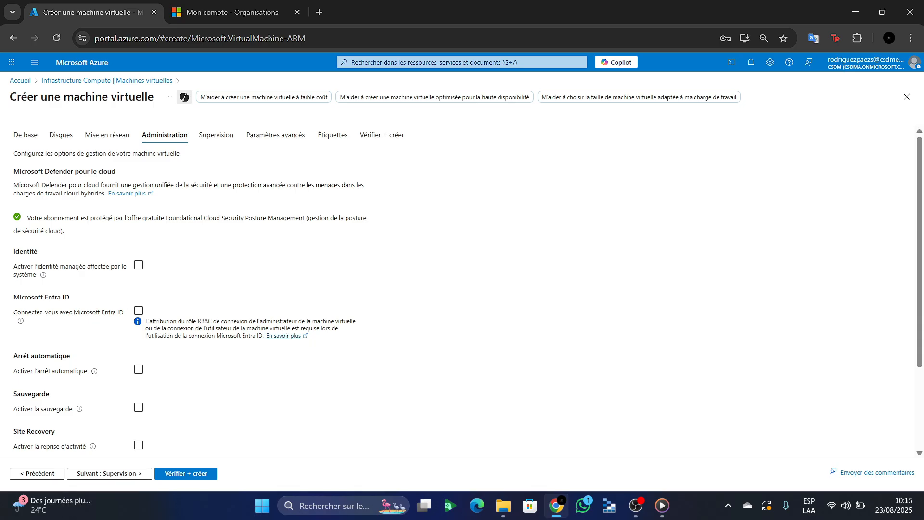
scroll(463, 289, down, 3)
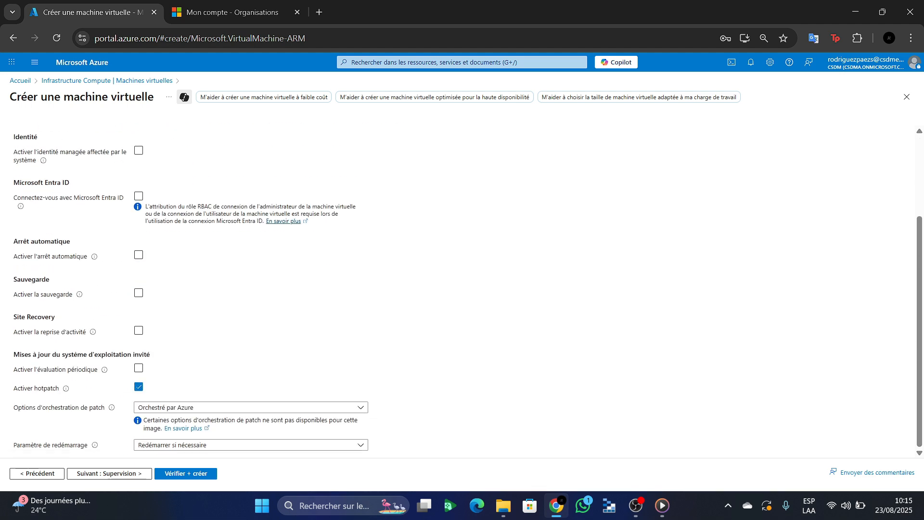
scroll(462, 289, up, 3)
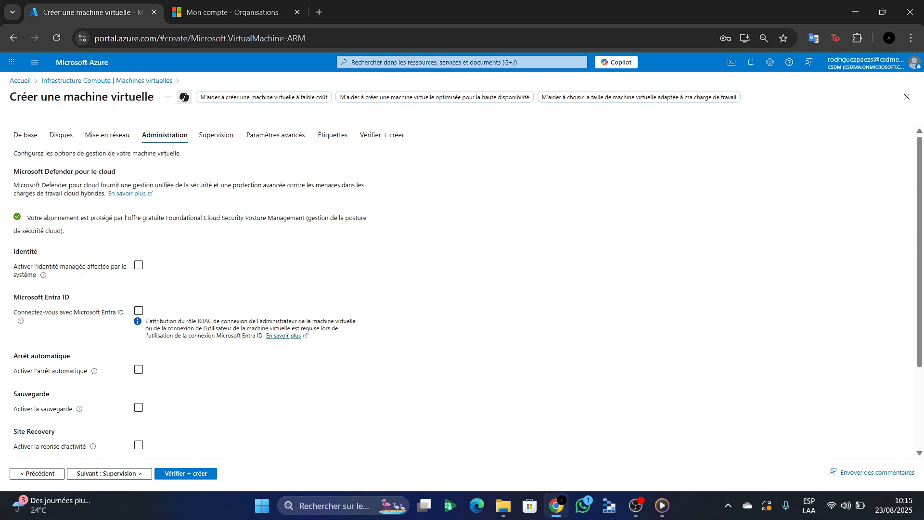
click(216, 135)
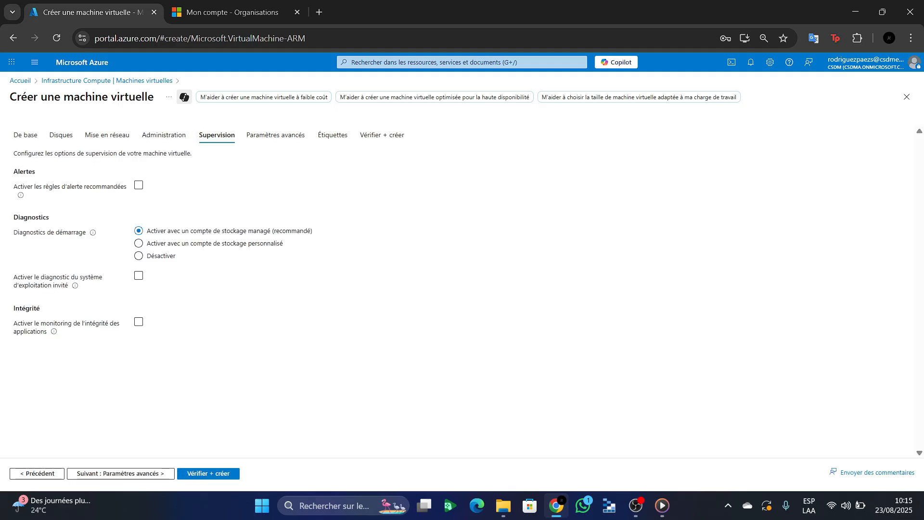
click(275, 135)
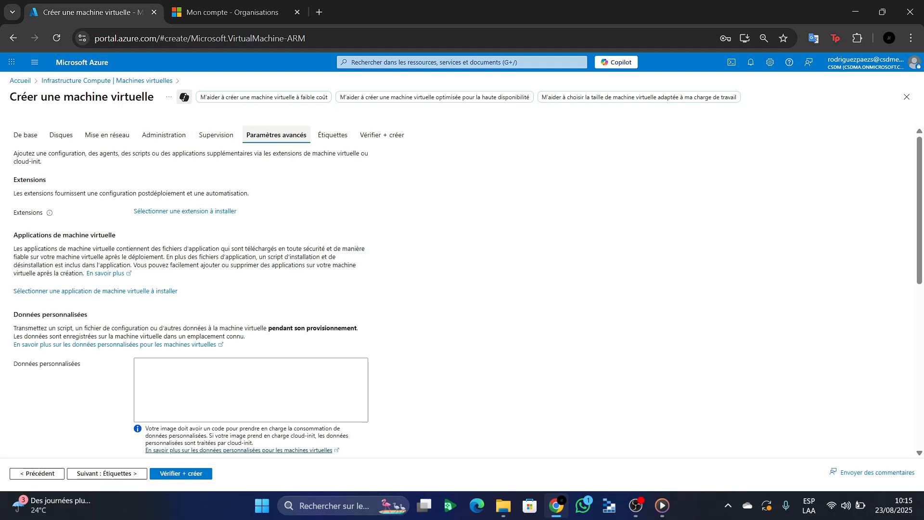
scroll(337, 289, down, 6)
scroll(337, 289, up, 6)
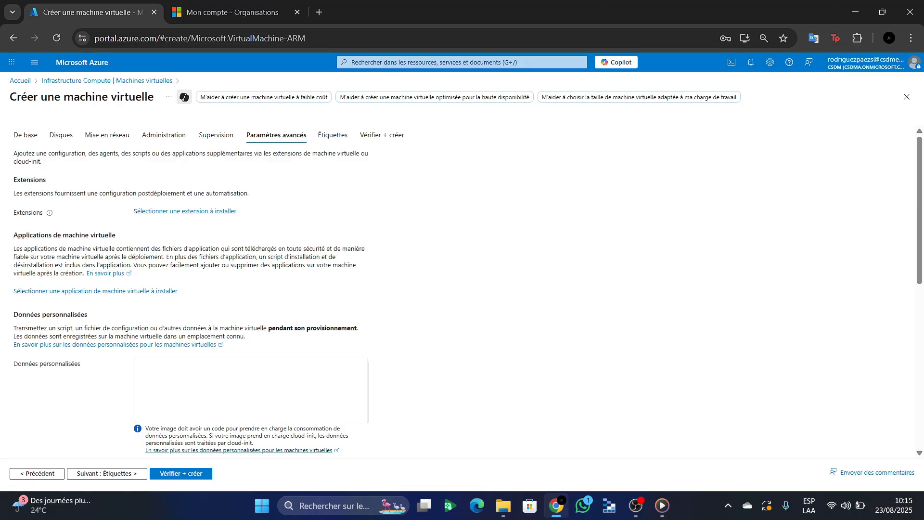
- Add a resource tag named VM with the value VM-IT DEP to the virtual machine
click(334, 135)
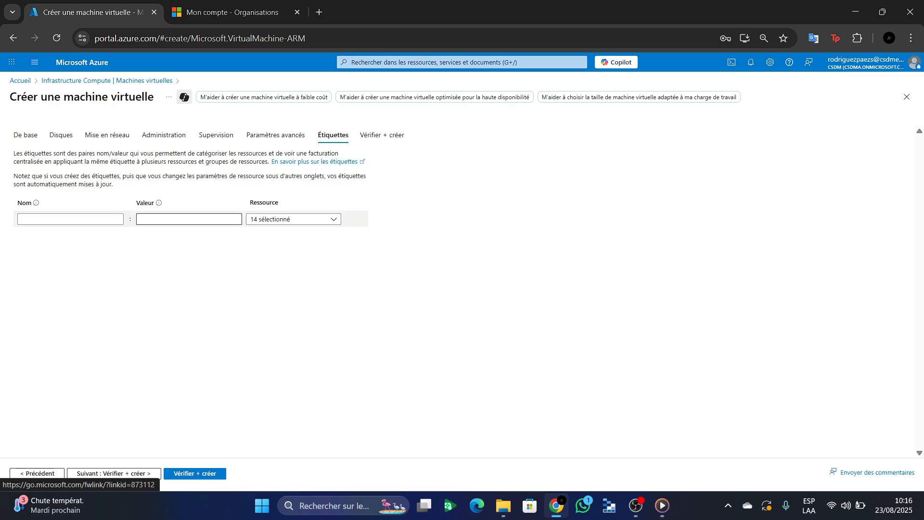
click(70, 219)
text(VM)
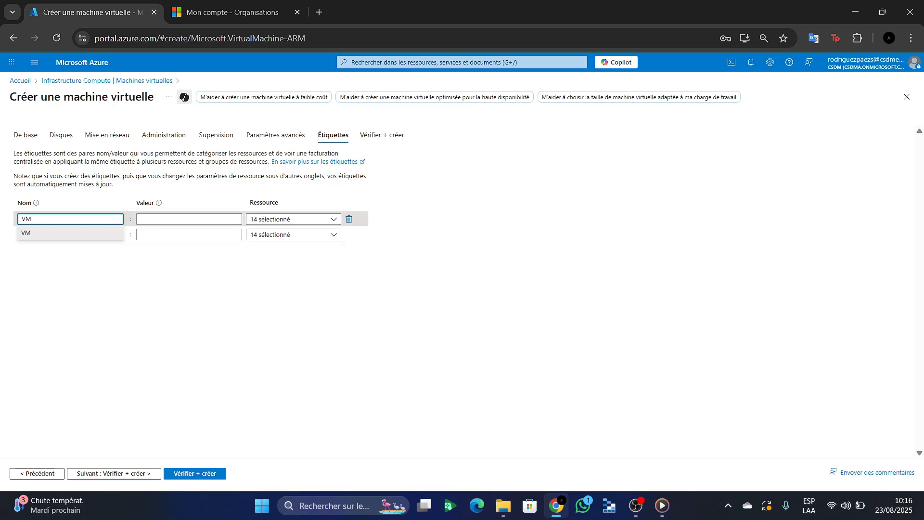
key(Tab)
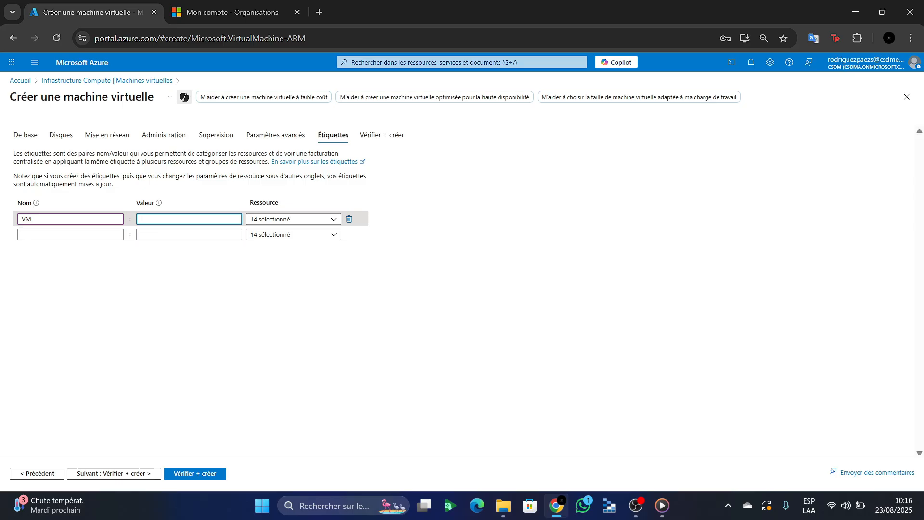
text(VM-I)
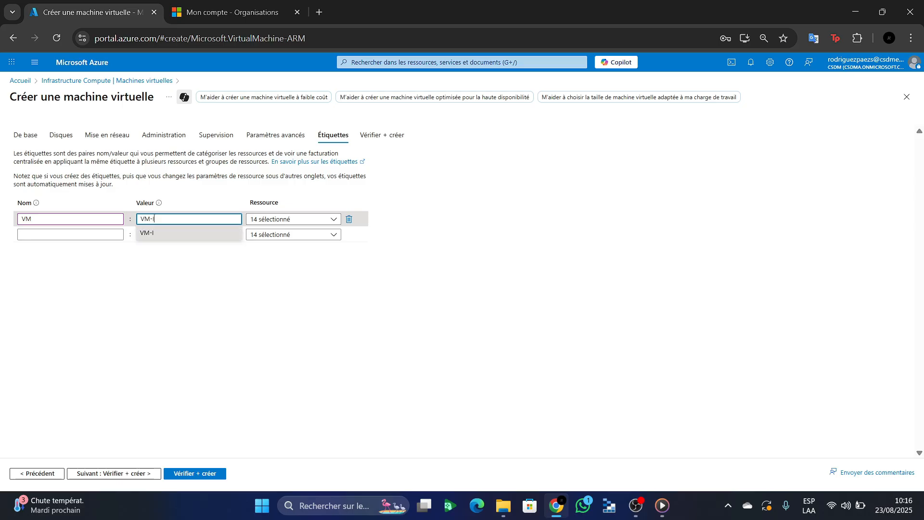
text(T DEP)
key(Tab)
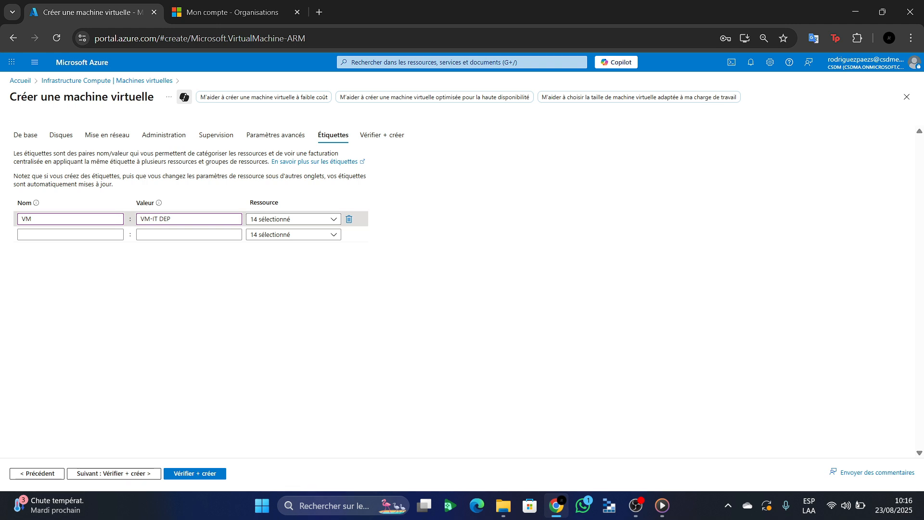
- Extend the tag's name to VM -SERIE-01
click(48, 219)
text(-)
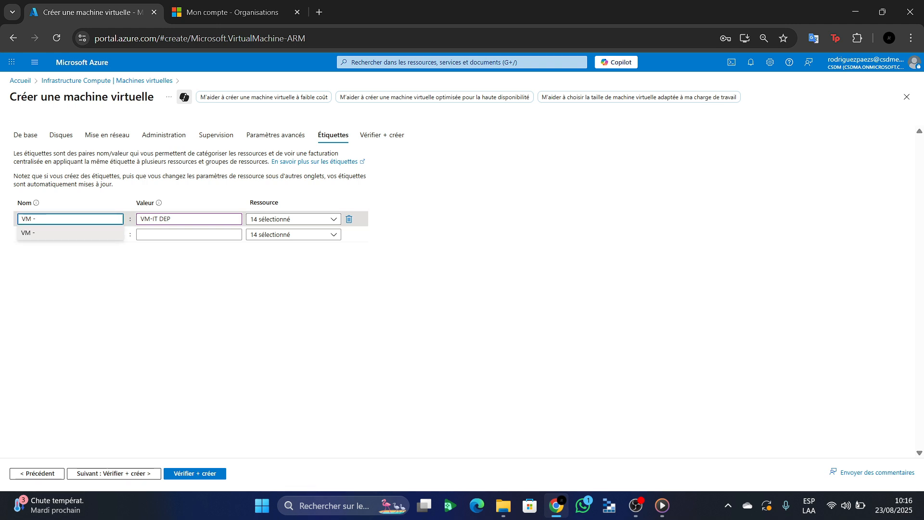
text(SERIE-01)
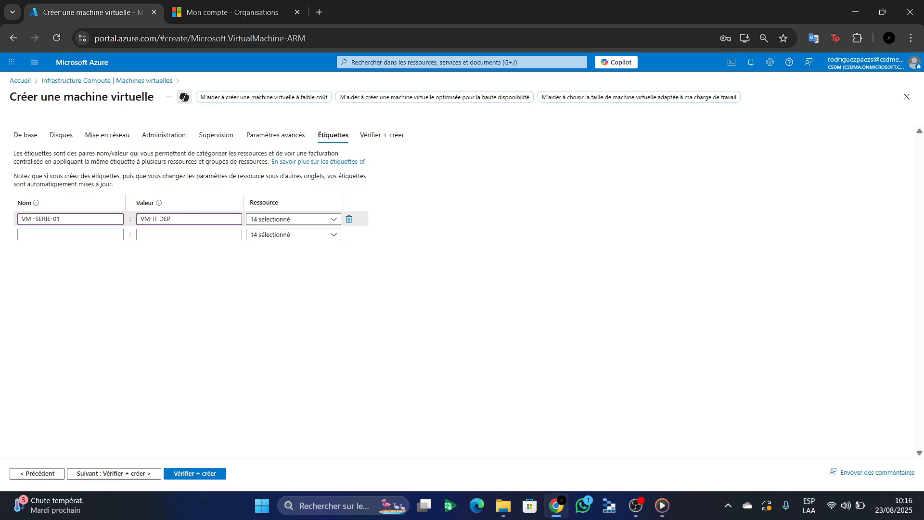
click(150, 219)
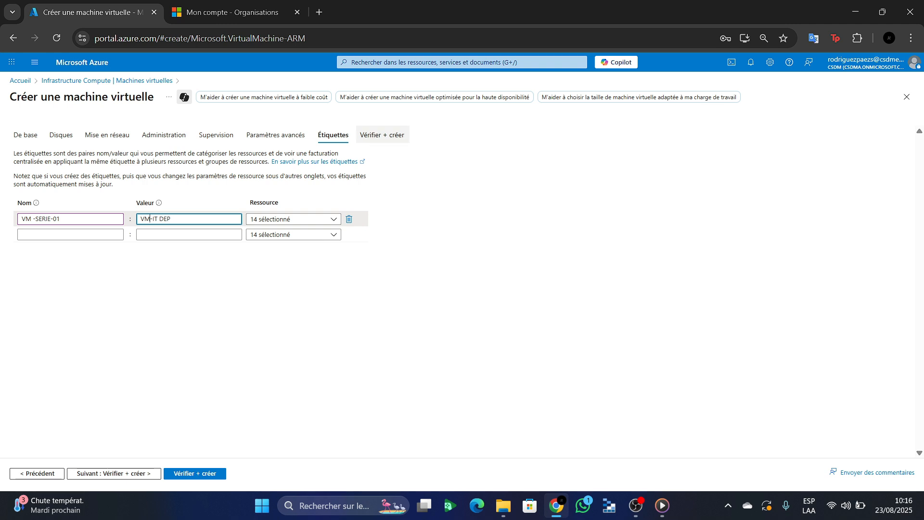
- Validate the configuration, review its summary, and create the virtual machine vm-demo-01
click(382, 135)
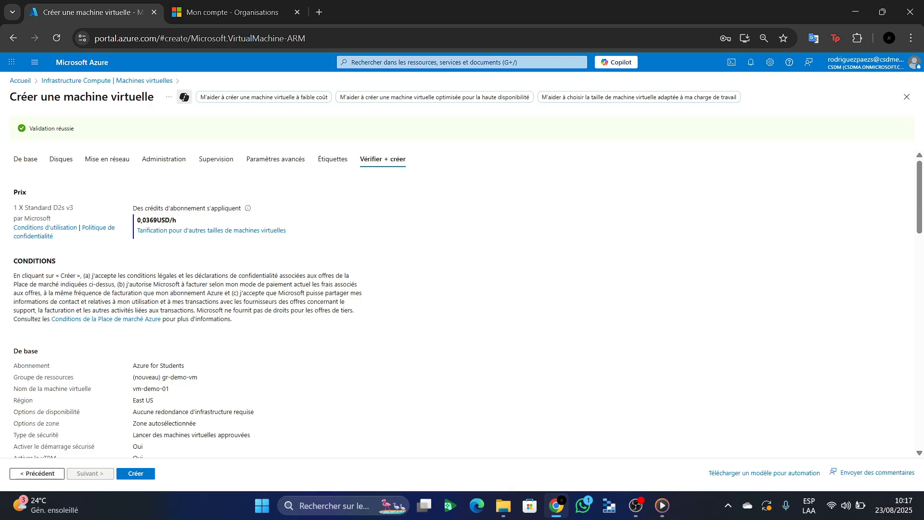
scroll(462, 298, down, 1)
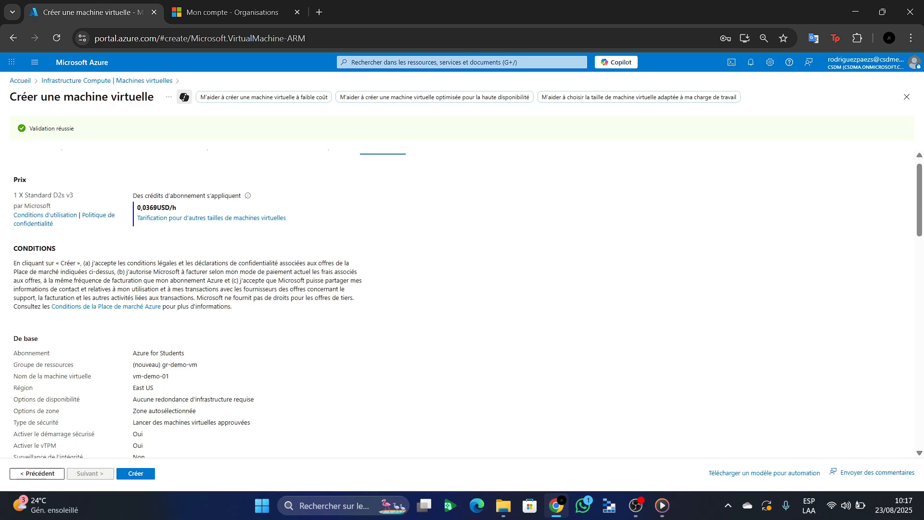
scroll(462, 299, down, 10)
click(135, 473)
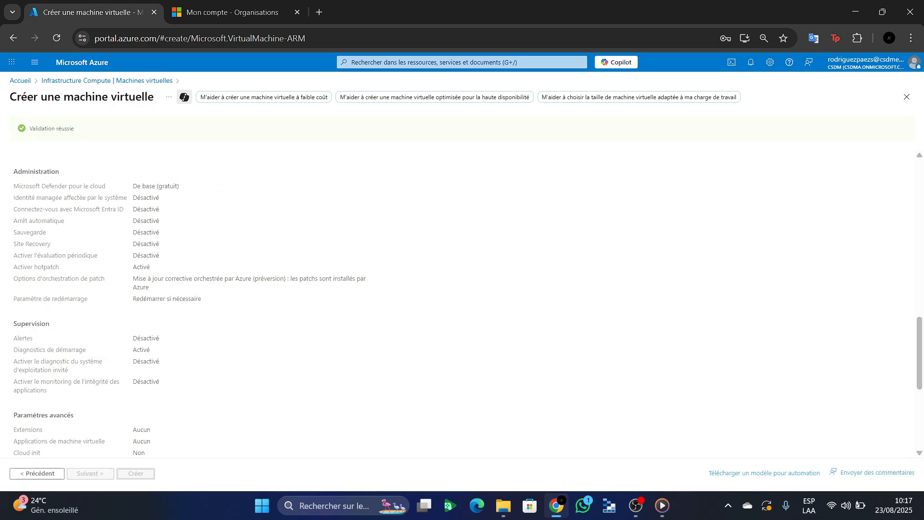
scroll(462, 298, down, 8)
scroll(462, 298, up, 20)
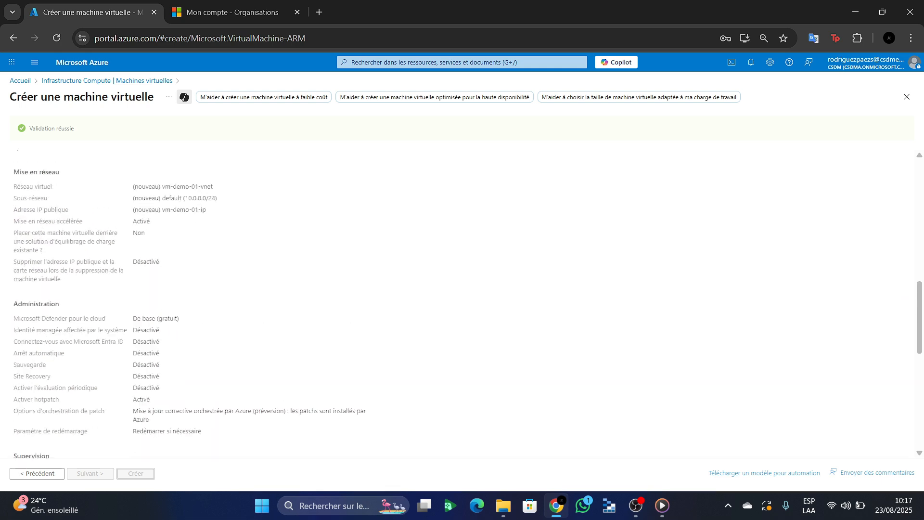
scroll(462, 299, up, 3)
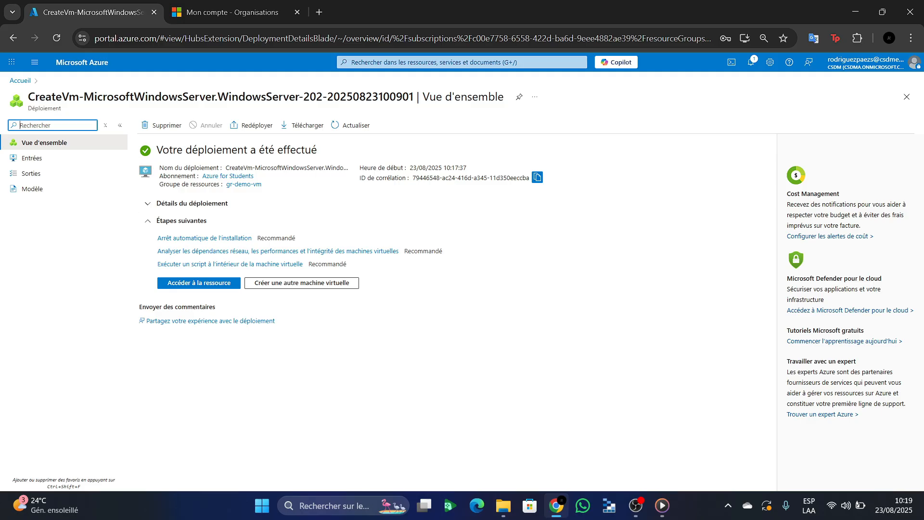
- Open the newly deployed vm-demo-01 resource and review the properties in its overview
click(199, 283)
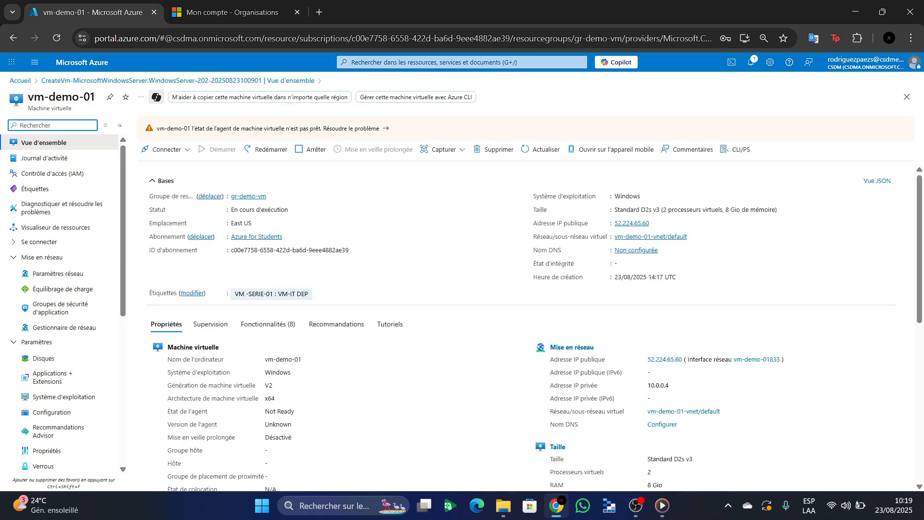
scroll(521, 327, down, 6)
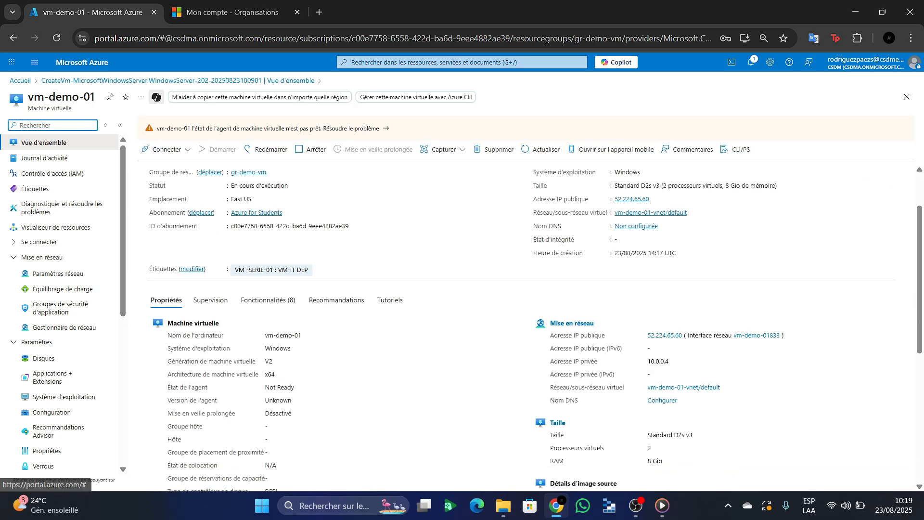
scroll(521, 327, up, 6)
click(790, 62)
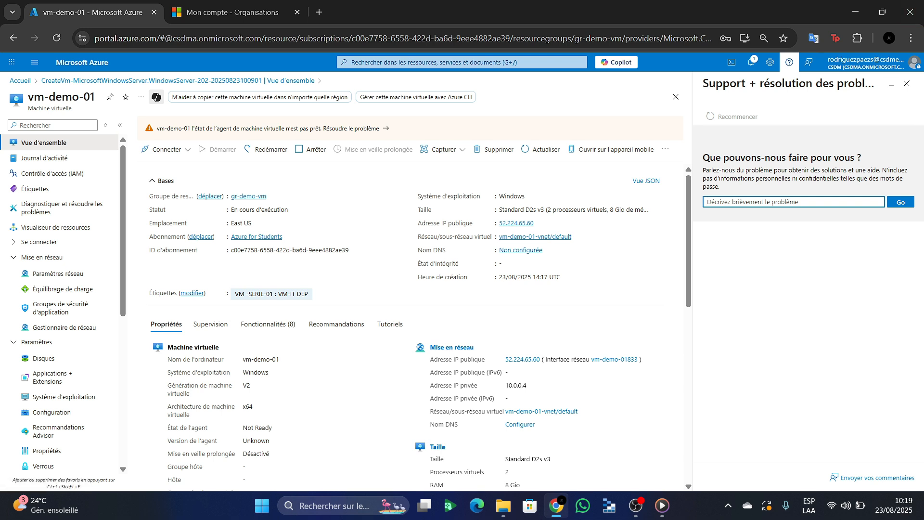
click(907, 83)
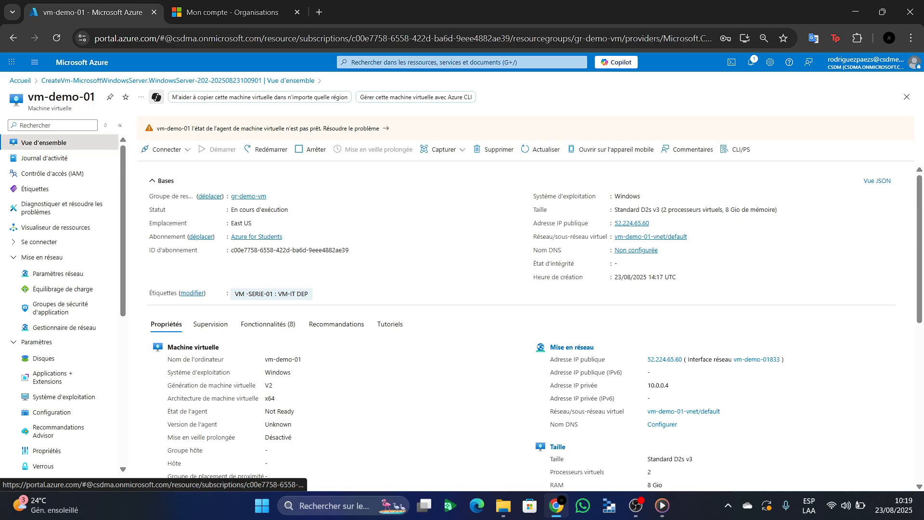
- Open vm-demo-01's connection settings, choose the public IP address, and check access to port 3389
click(166, 149)
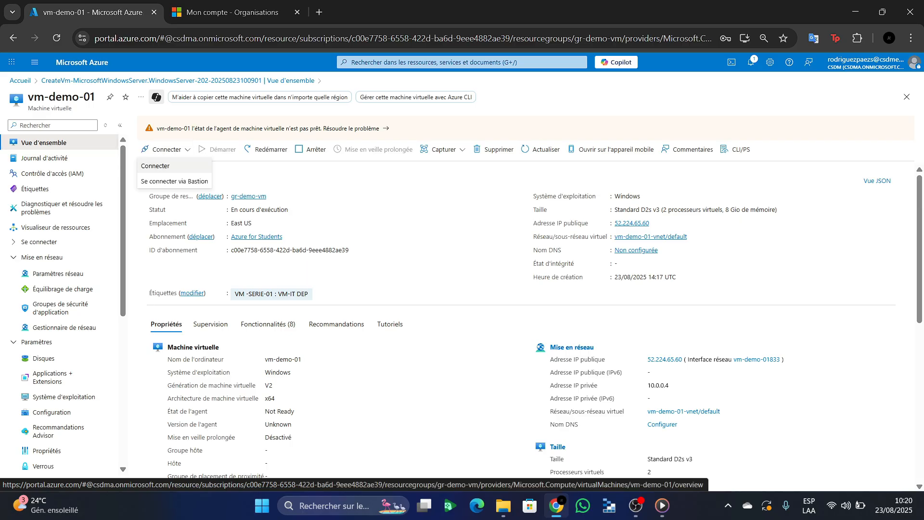
click(155, 166)
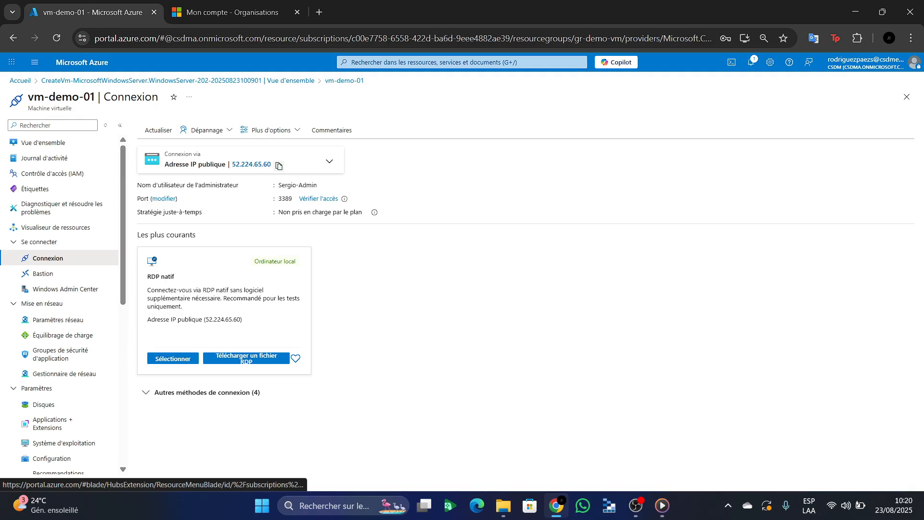
click(329, 161)
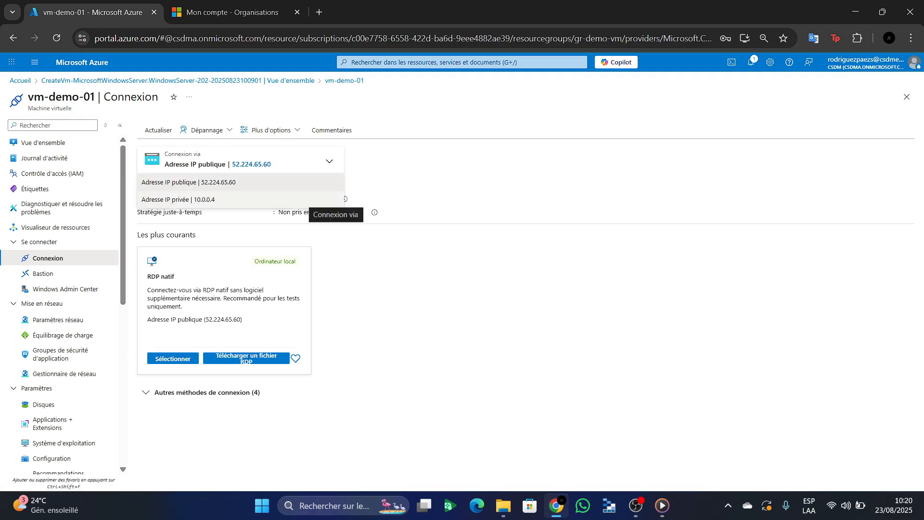
click(304, 182)
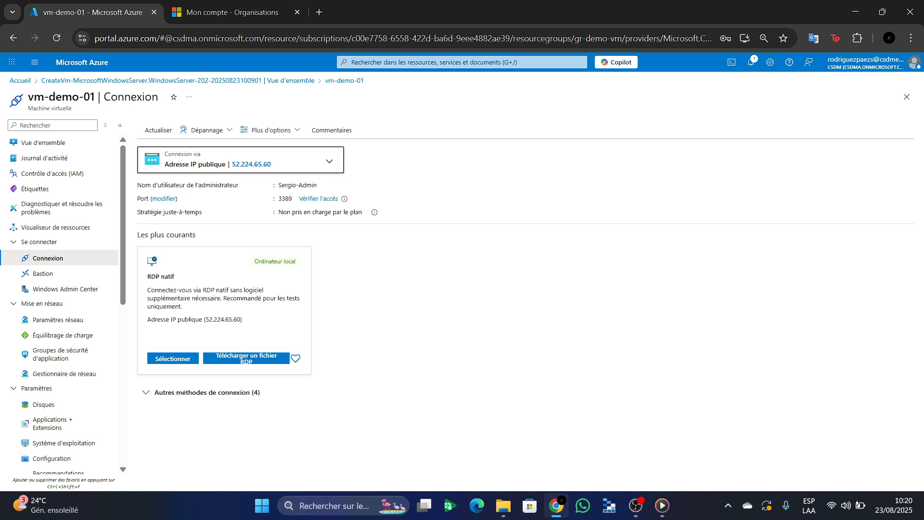
drag(293, 198, 278, 198)
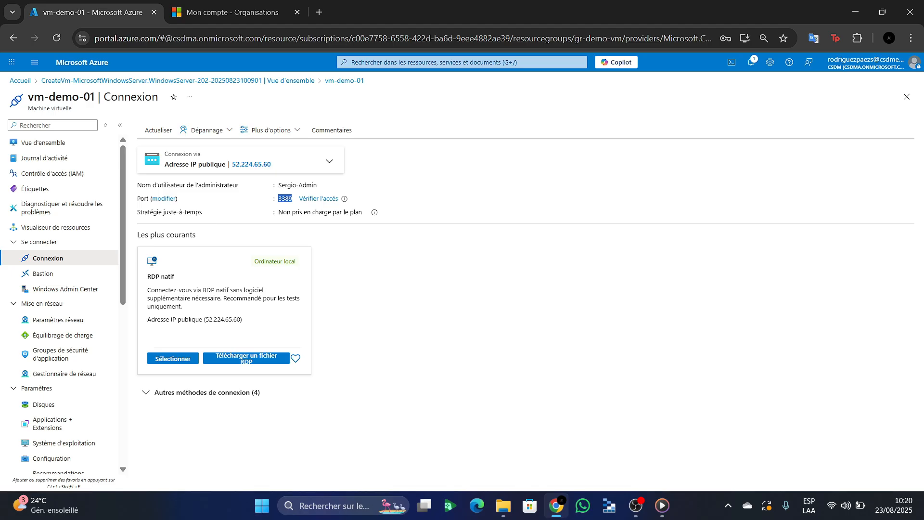
click(319, 198)
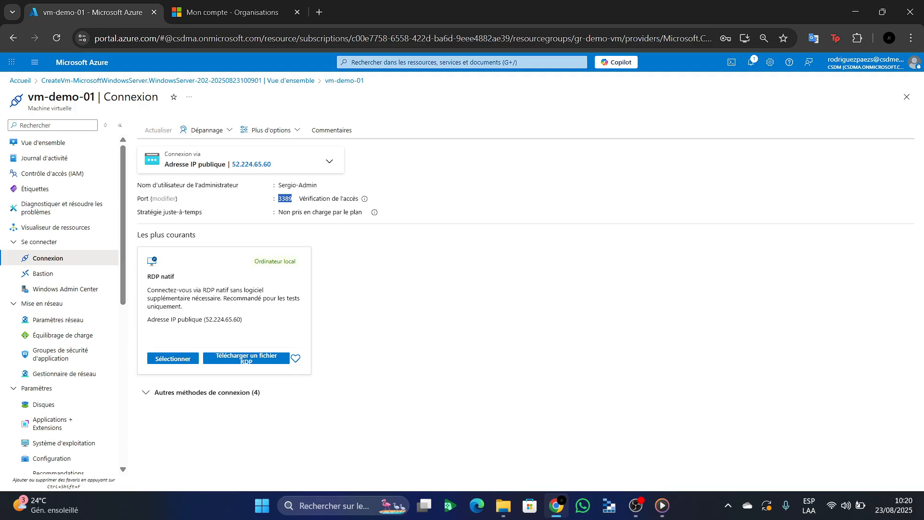
- Download the native RDP file for vm-demo-01 and try to connect to the machine with it
click(173, 359)
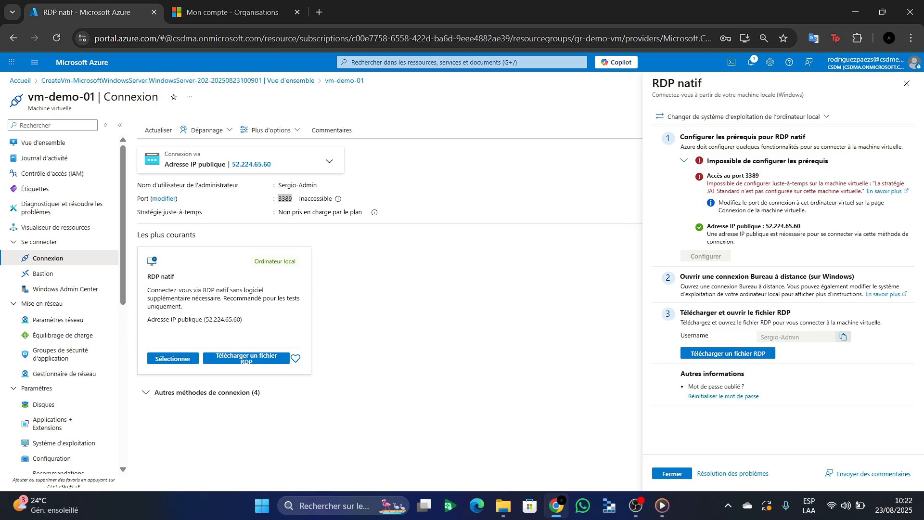
drag(707, 183, 898, 191)
click(727, 353)
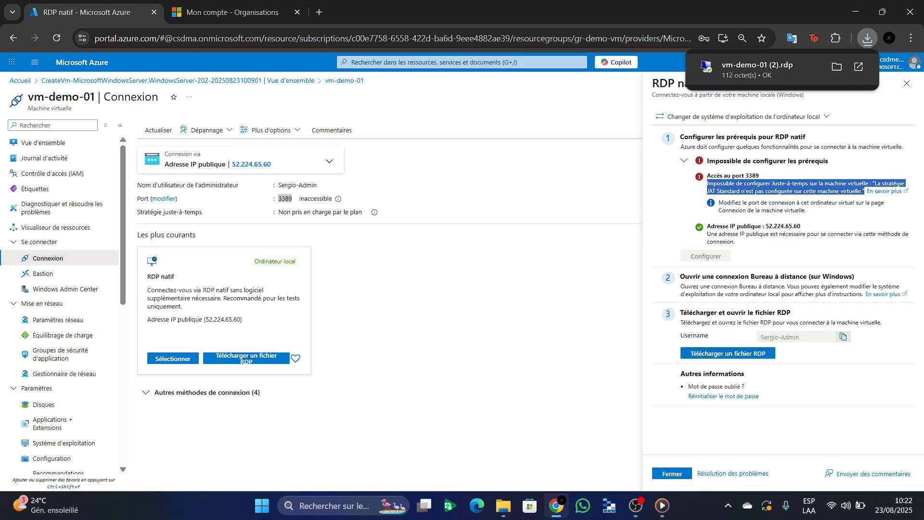
click(757, 69)
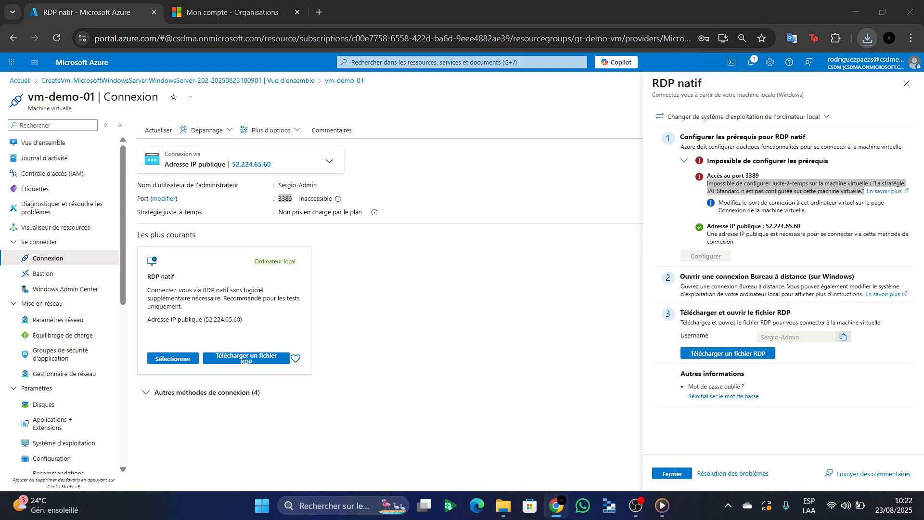
click(551, 315)
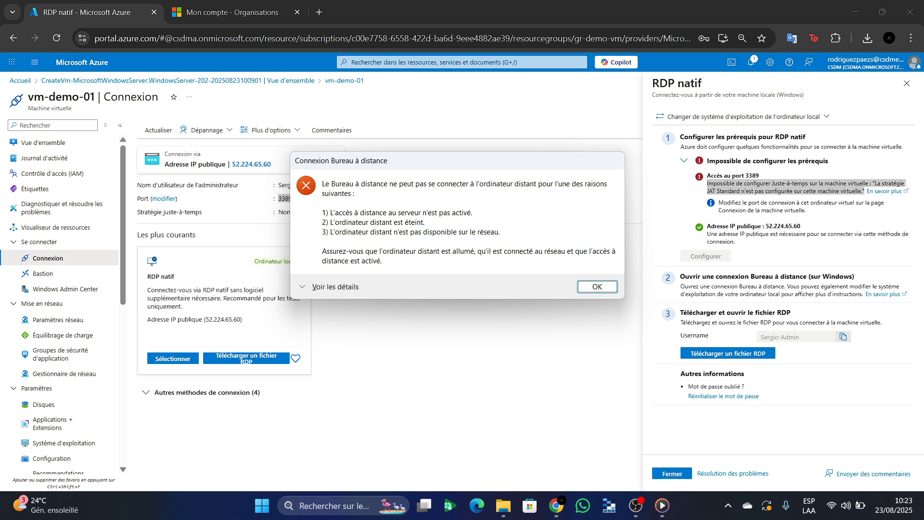
key(Return)
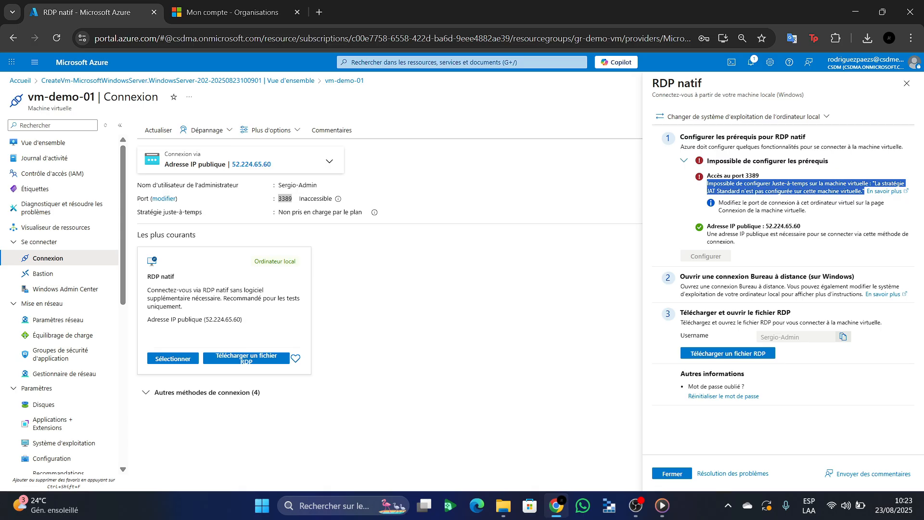
- Start an inbound port rule for vm-demo-01-nsg with My IP address as source and 3389 as destination port
click(59, 320)
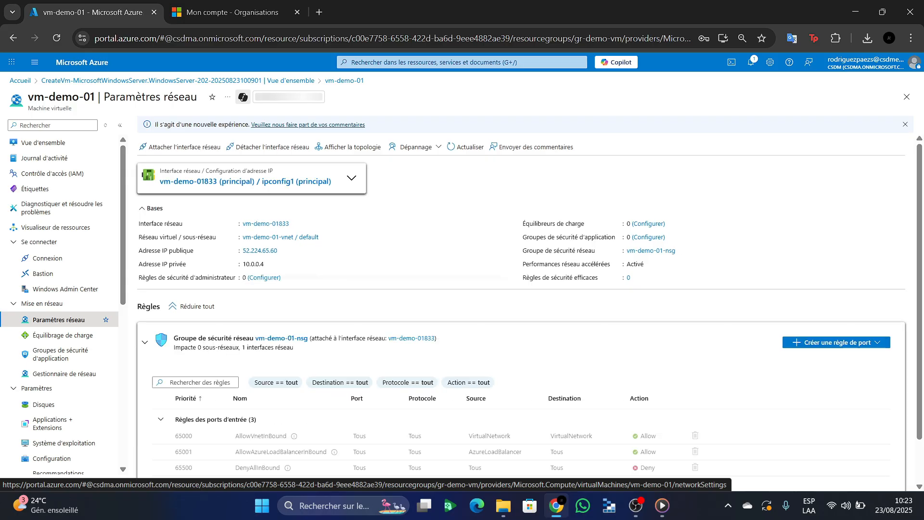
drag(177, 338, 249, 338)
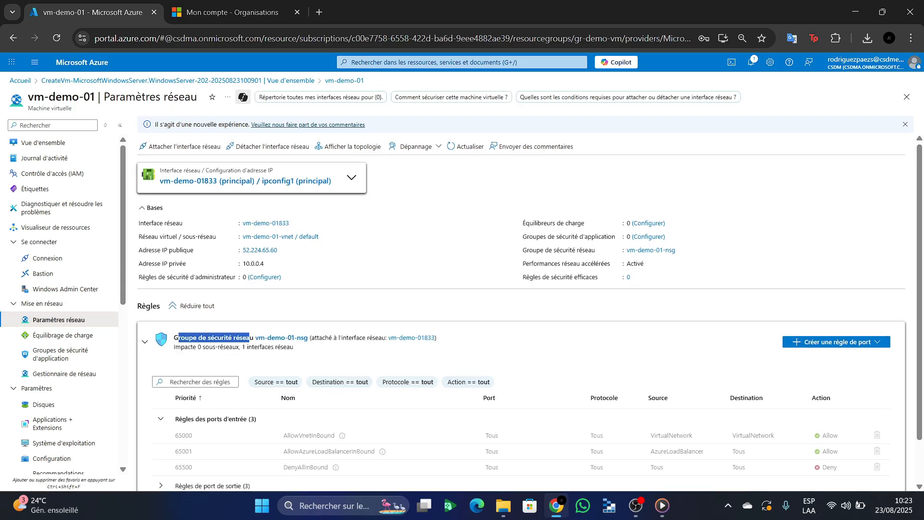
scroll(530, 313, down, 1)
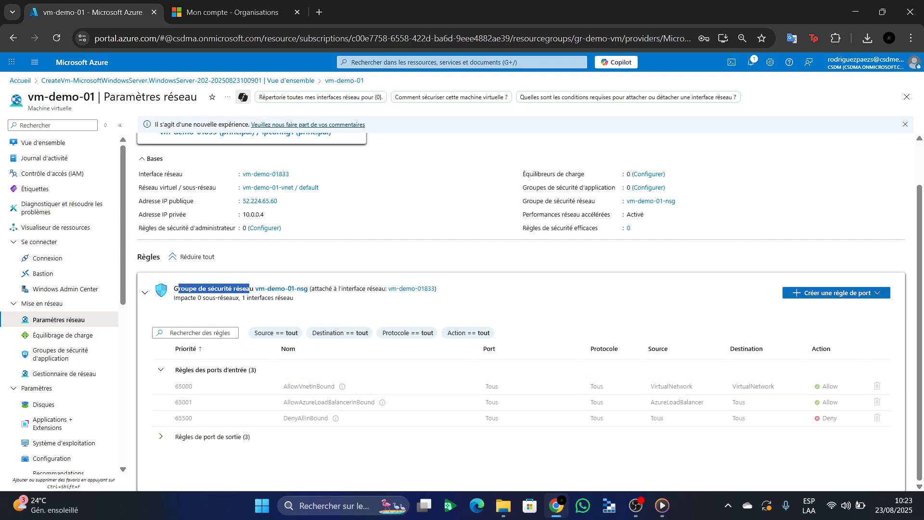
click(837, 293)
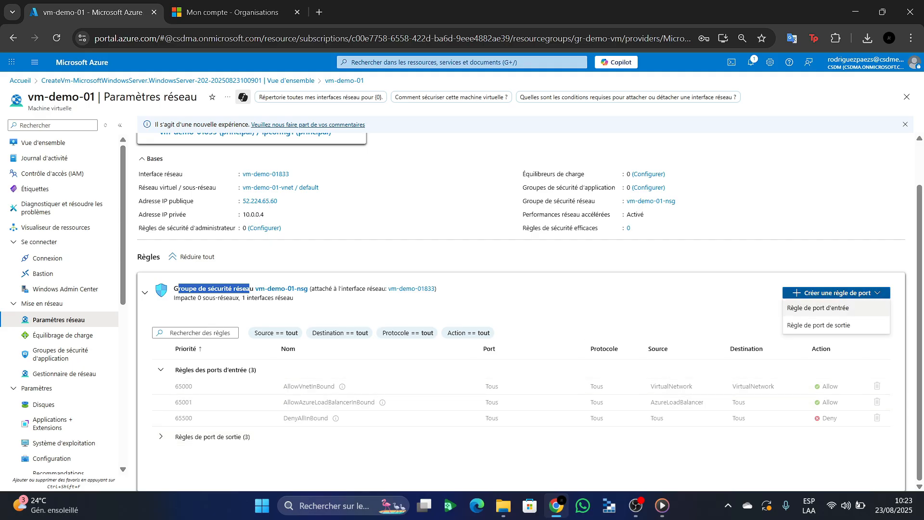
click(818, 308)
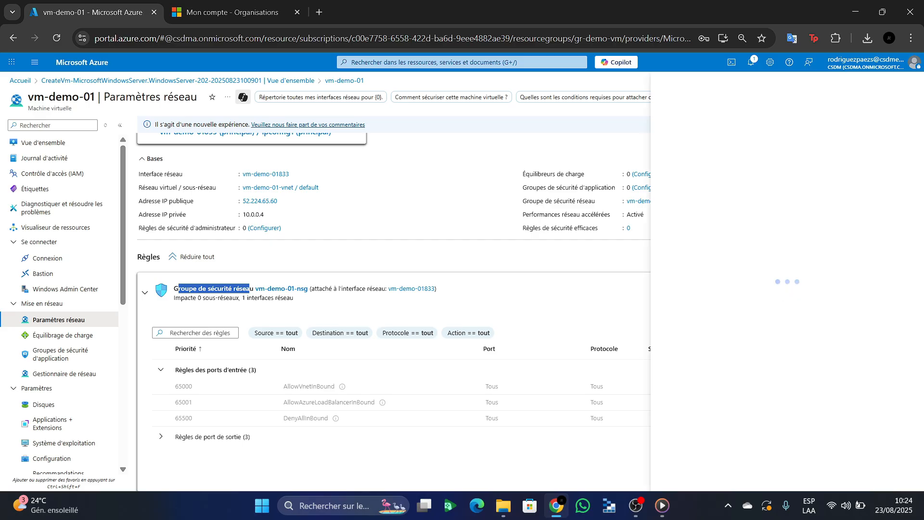
click(778, 128)
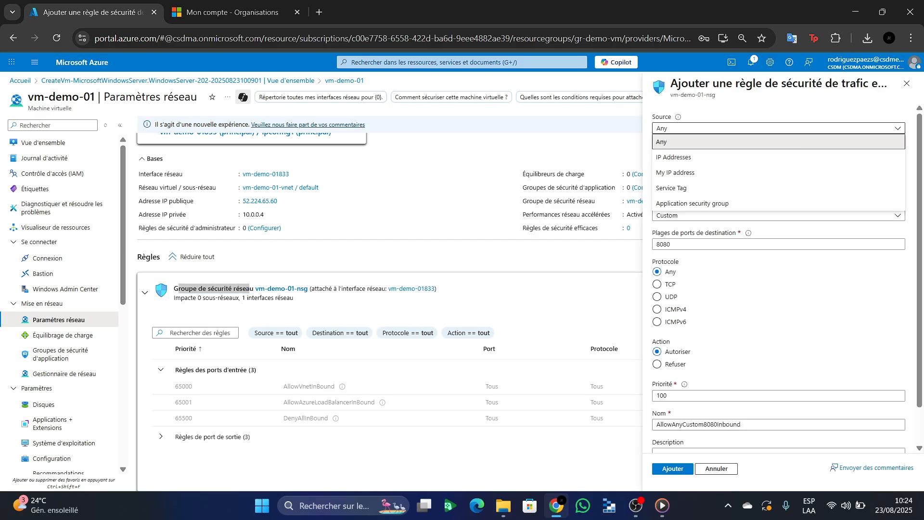
click(779, 174)
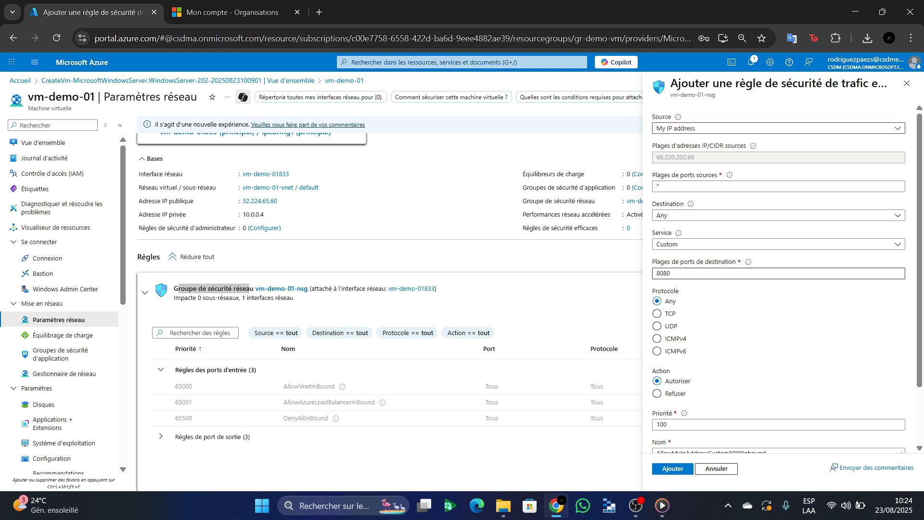
key(Tab)
text(33)
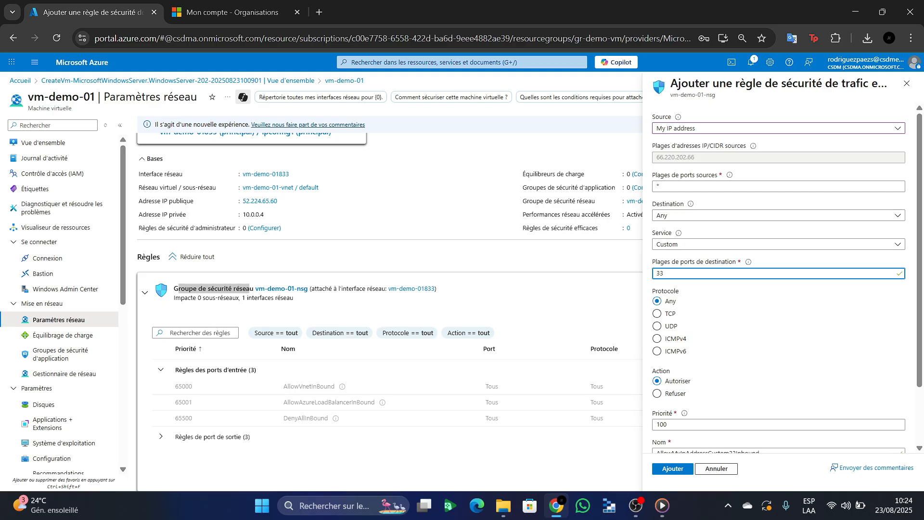
text(89)
- Name the inbound rule accesvm and add it to the network security group
scroll(779, 279, down, 2)
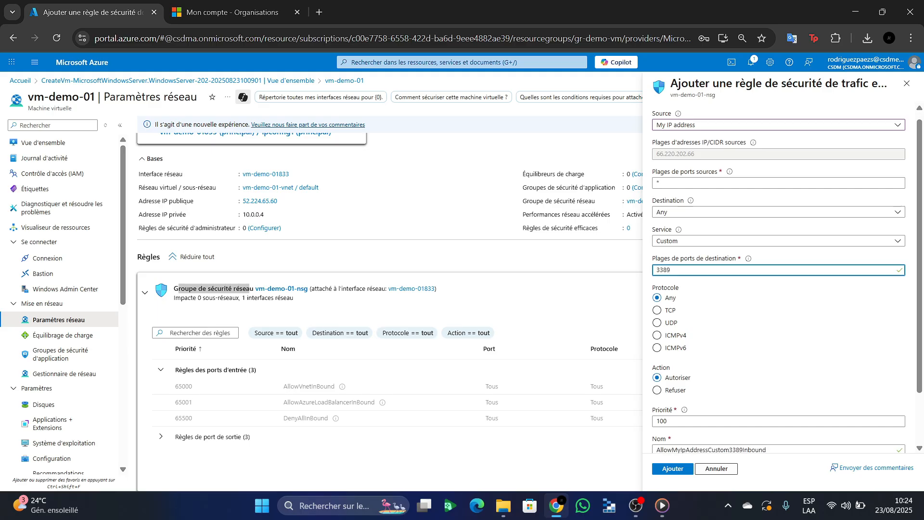
click(712, 383)
key(ctrl+a)
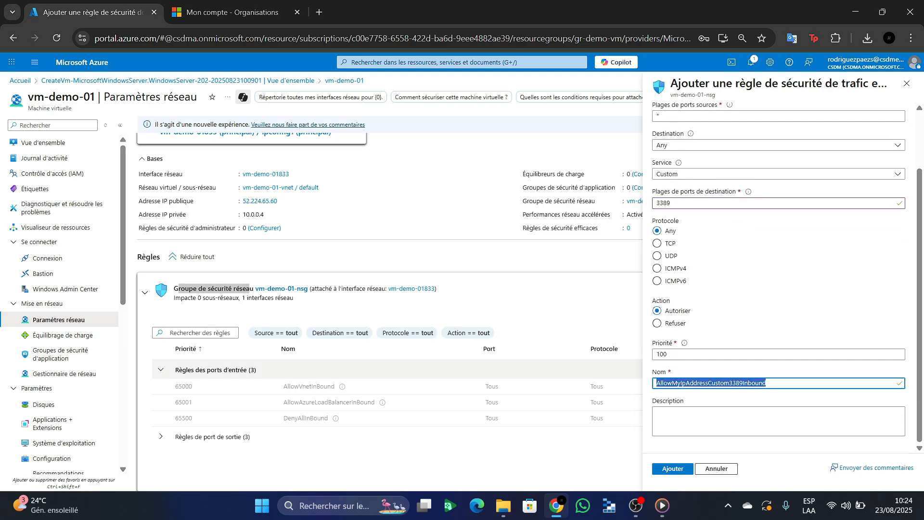
key(BackSpace)
text(A)
key(BackSpace)
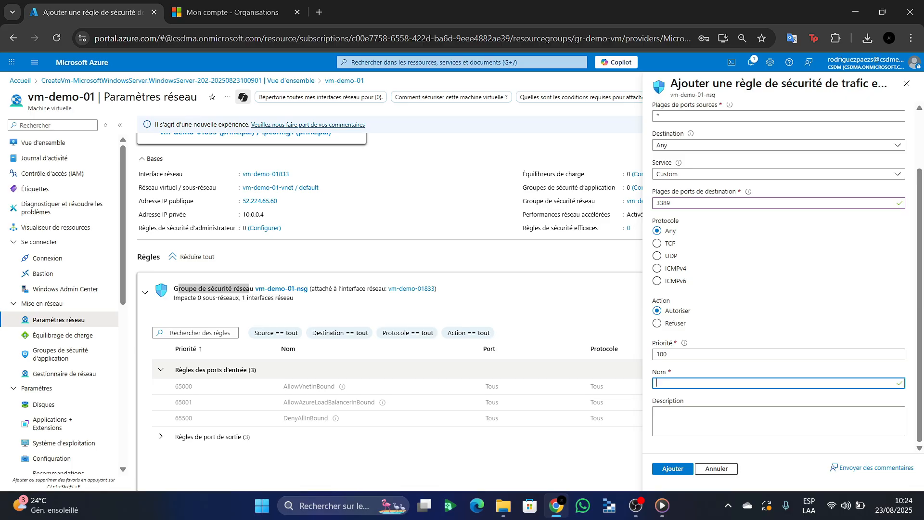
text(acces)
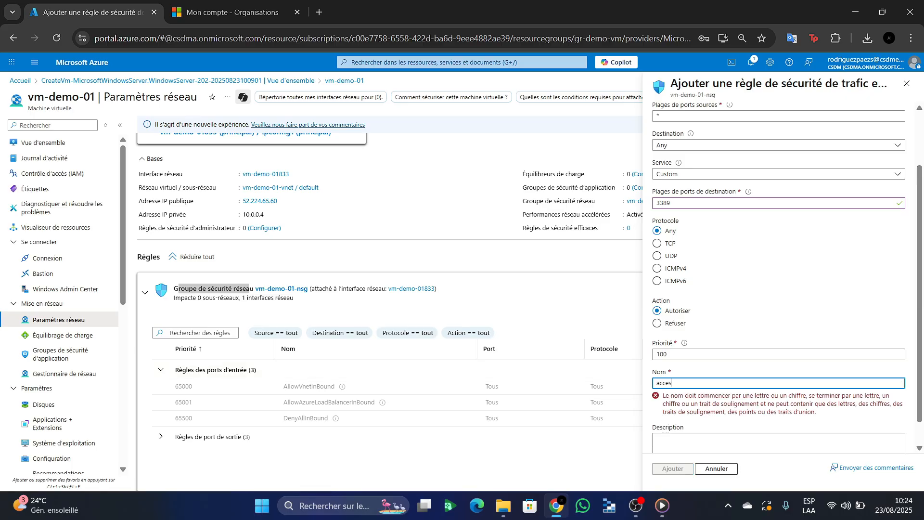
text(vm)
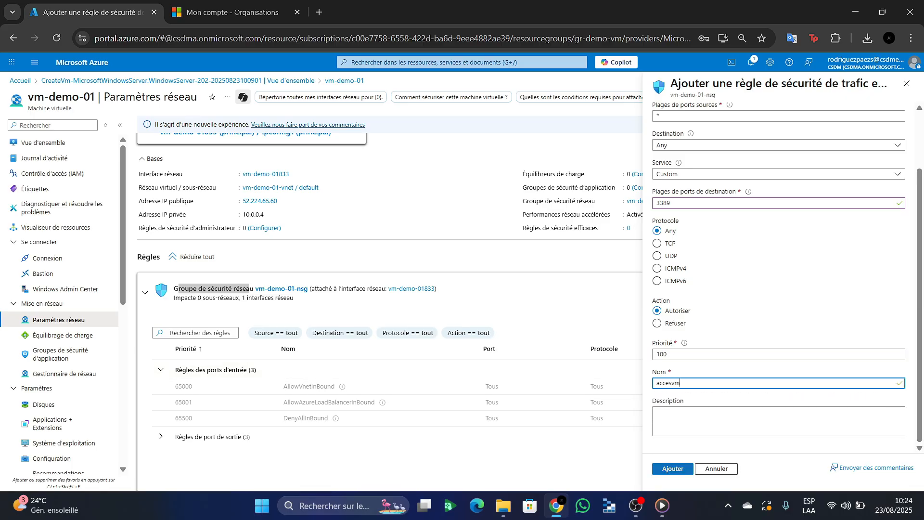
key(Return)
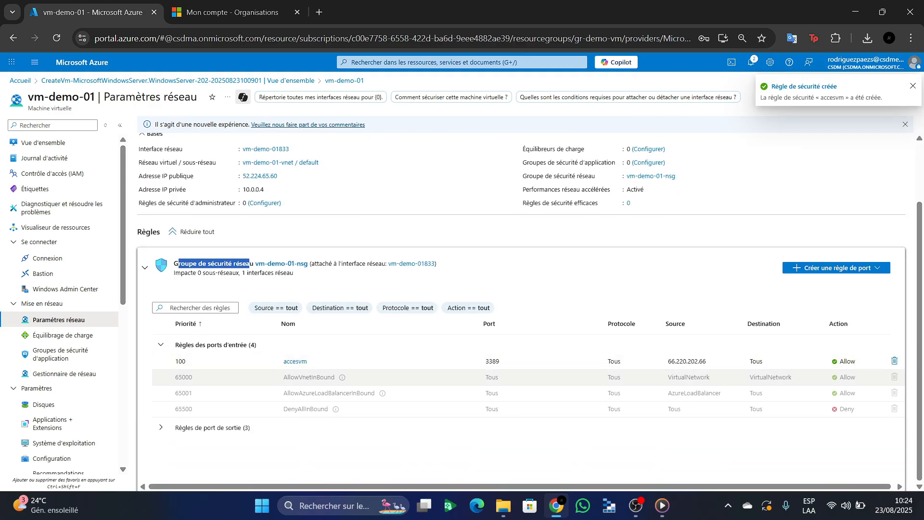
double_click(295, 361)
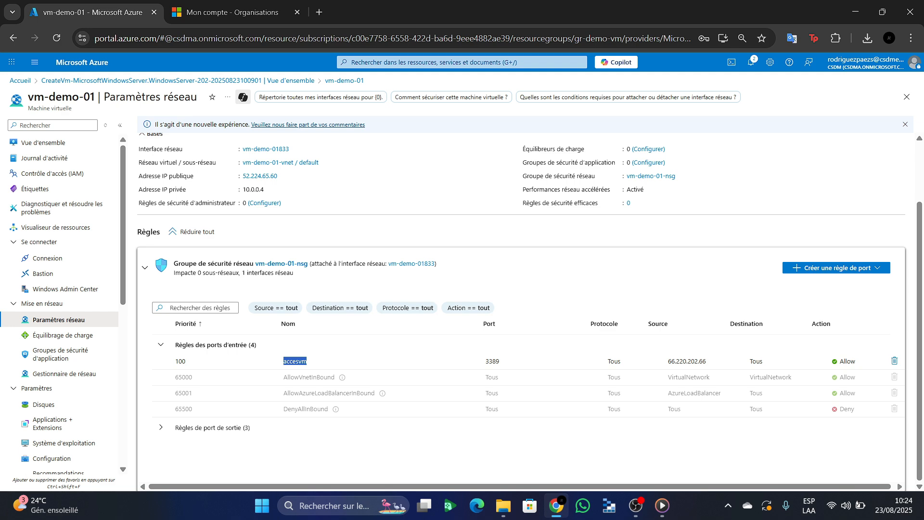
- Return to vm-demo-01's connection settings and launch the Remote Desktop connection with native RDP
click(43, 143)
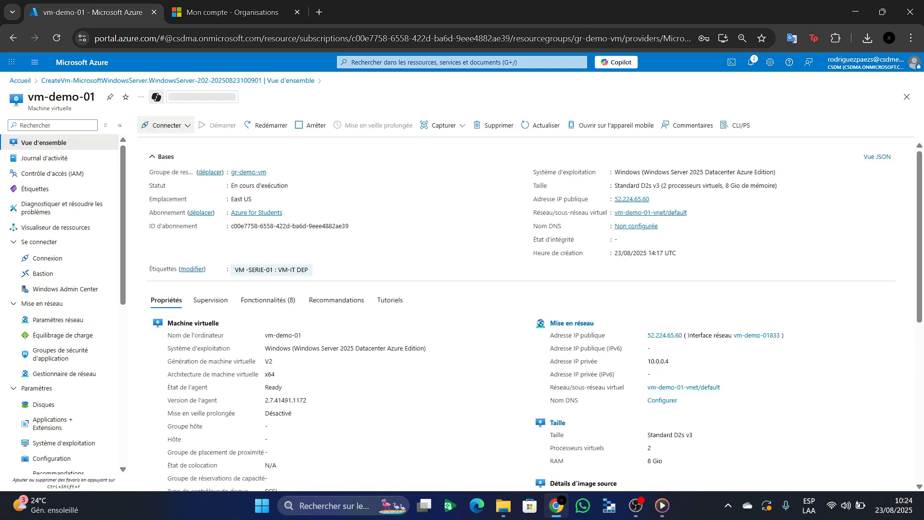
click(166, 126)
click(164, 142)
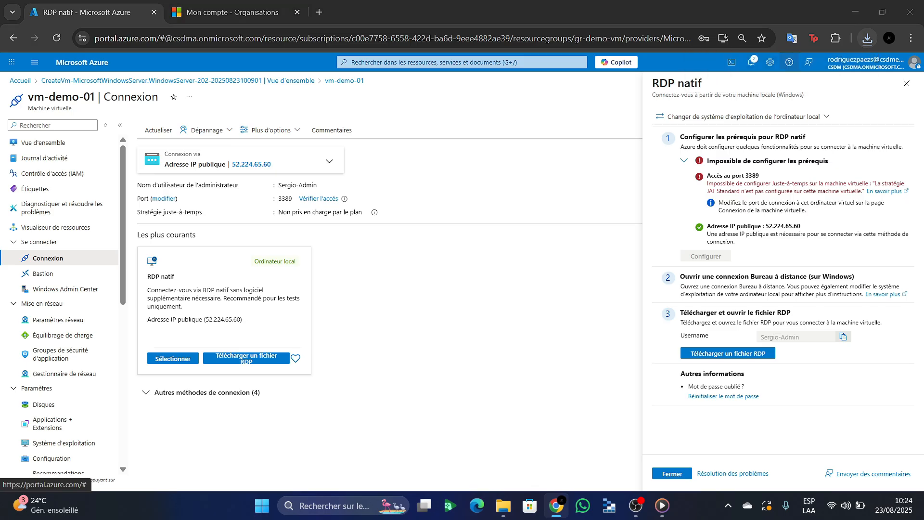
click(552, 316)
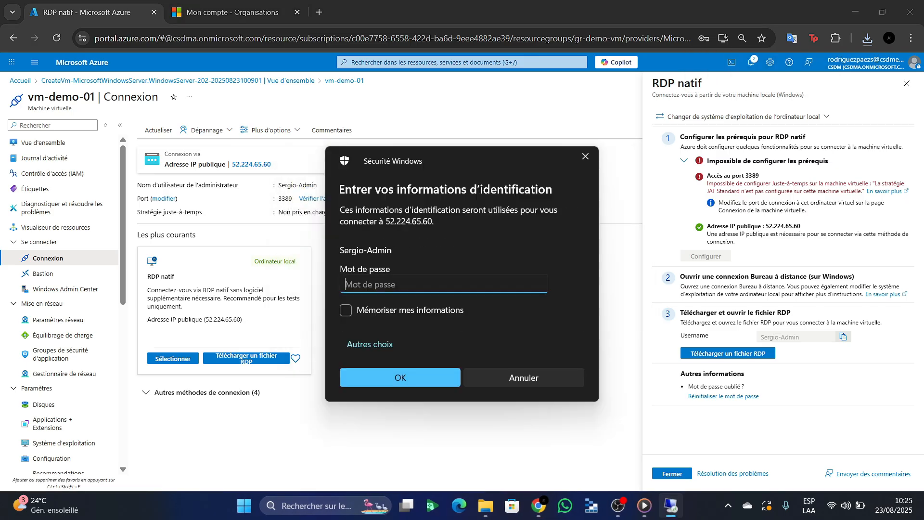
- Sign in to vm-demo-01 over Remote Desktop with the administrator account password and accept the unverified certificate
key(Caps_Lock)
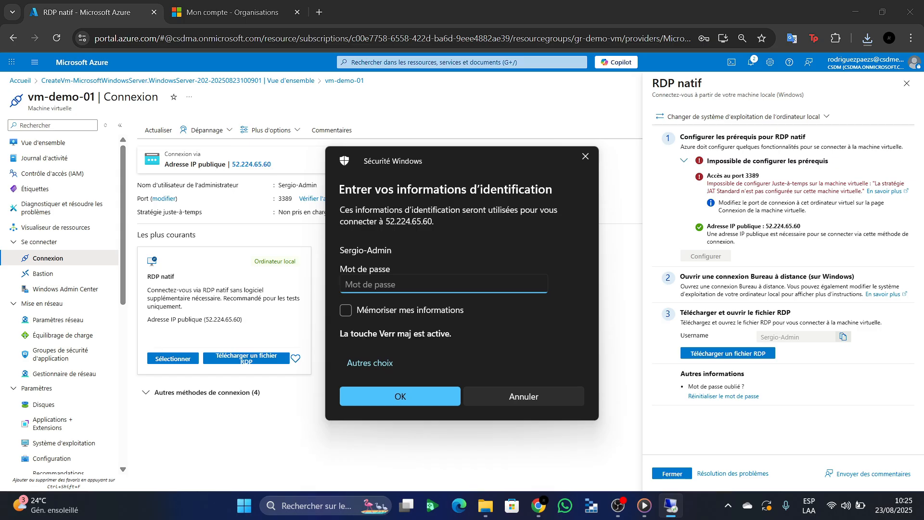
text(••)
key(Caps_Lock)
text(••••••••••)
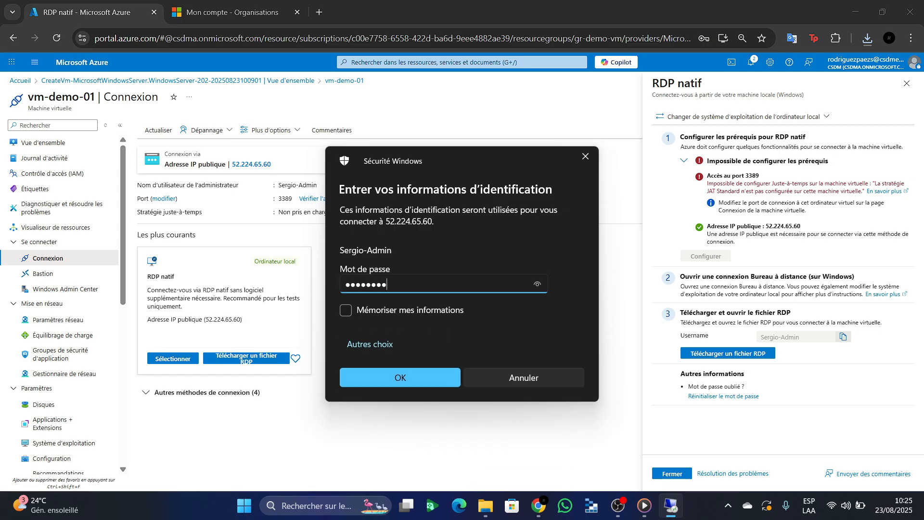
key(Return)
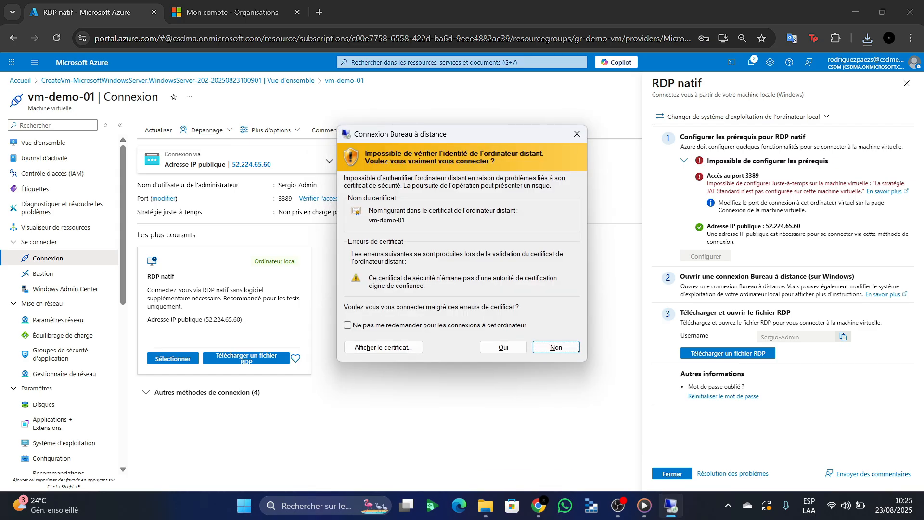
key(Return)
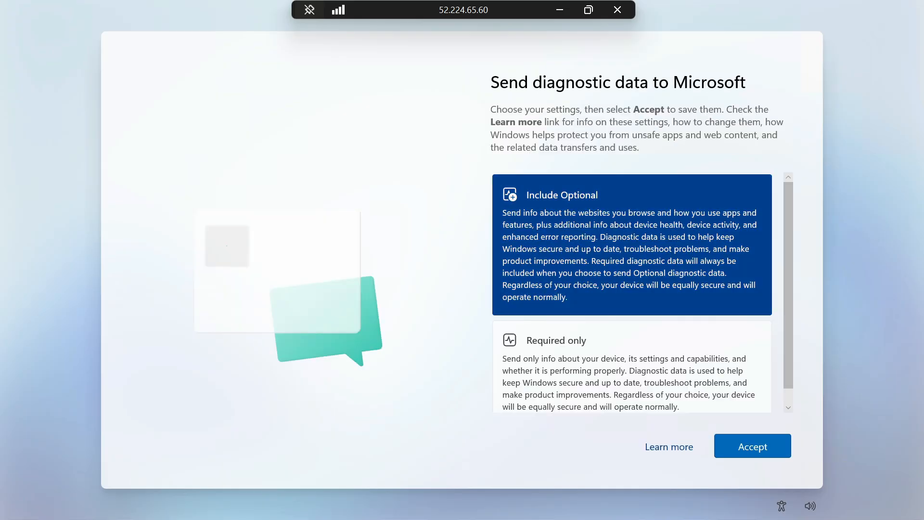
- Accept the Include Optional diagnostic data setting on the remote machine, and disconnect the Remote Desktop session
click(753, 447)
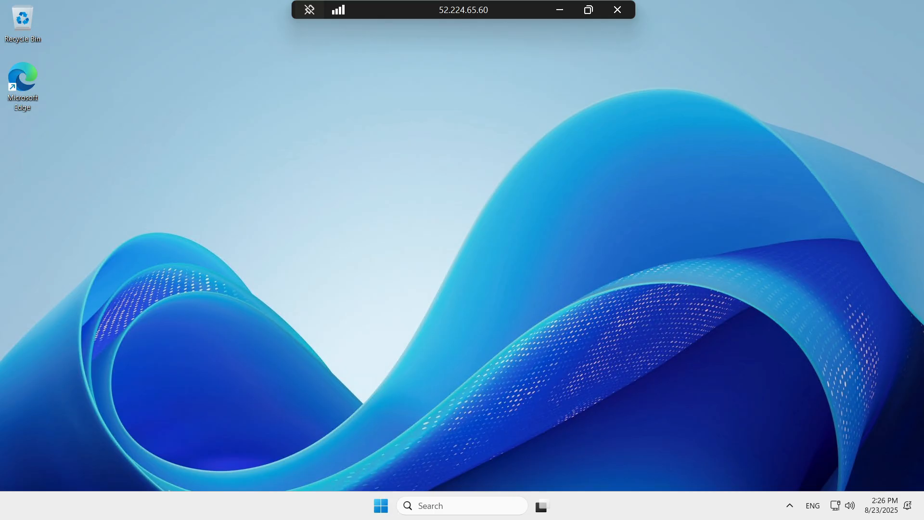
drag(316, 157, 647, 321)
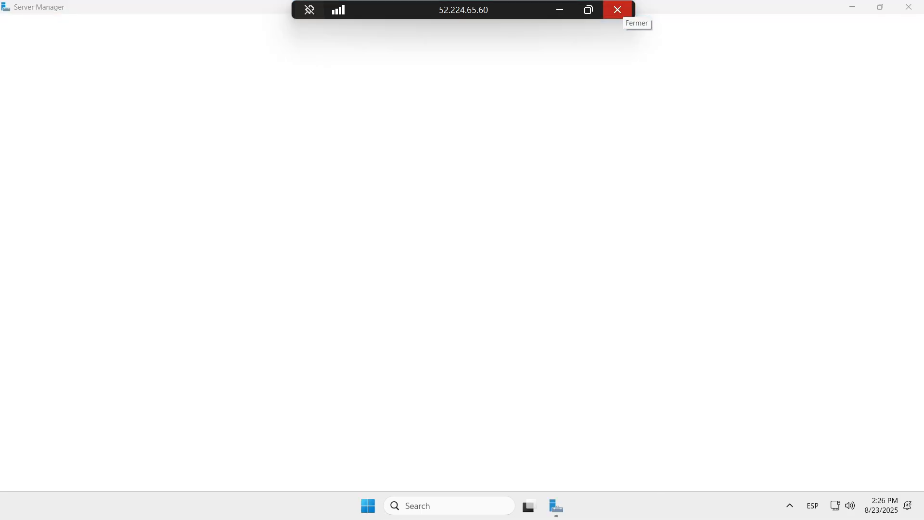
click(618, 10)
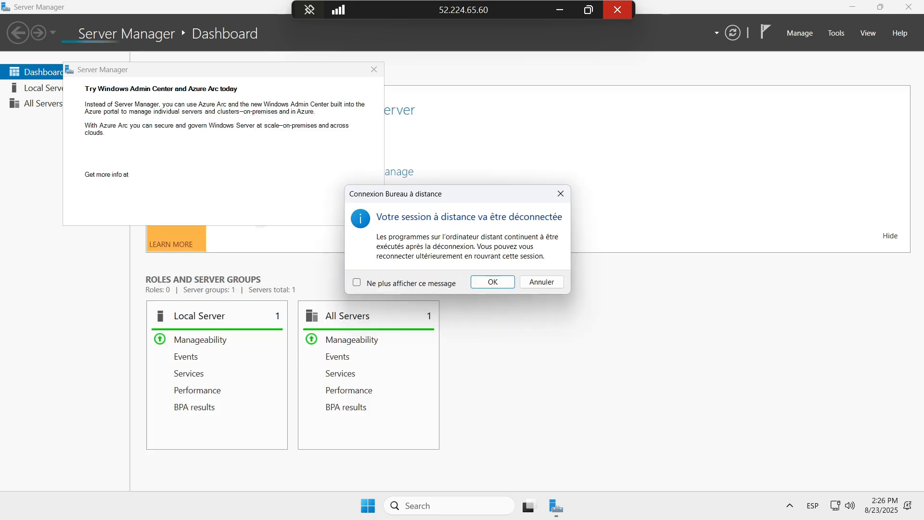
click(492, 282)
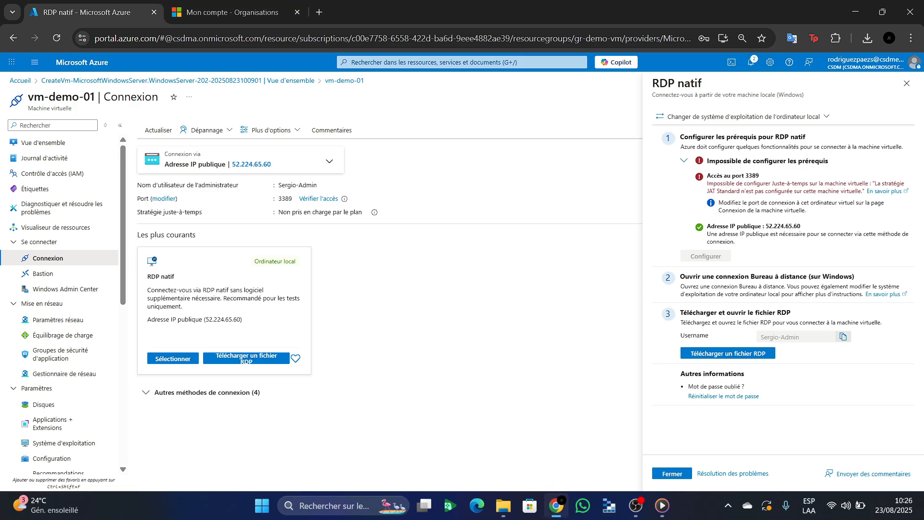
- Leave the native RDP and connection pages and open the vm-demo-01 overview from the completed deployment
click(907, 84)
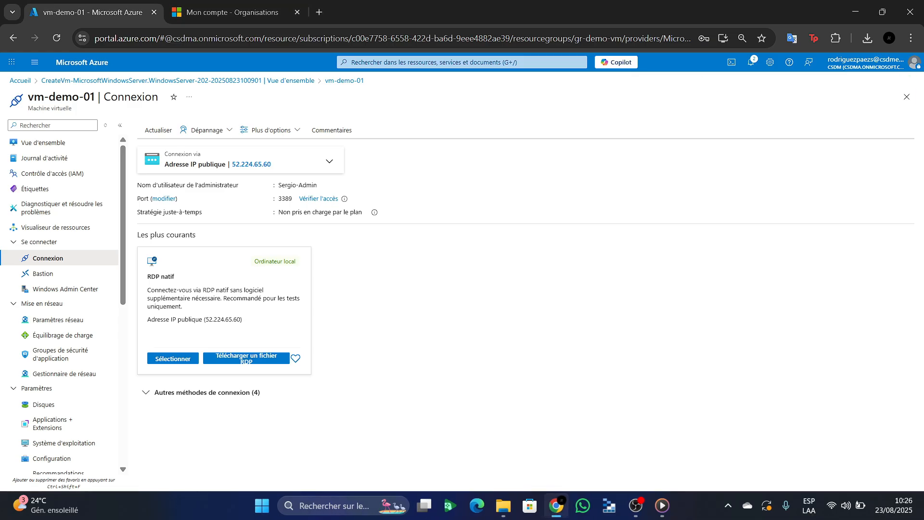
click(906, 97)
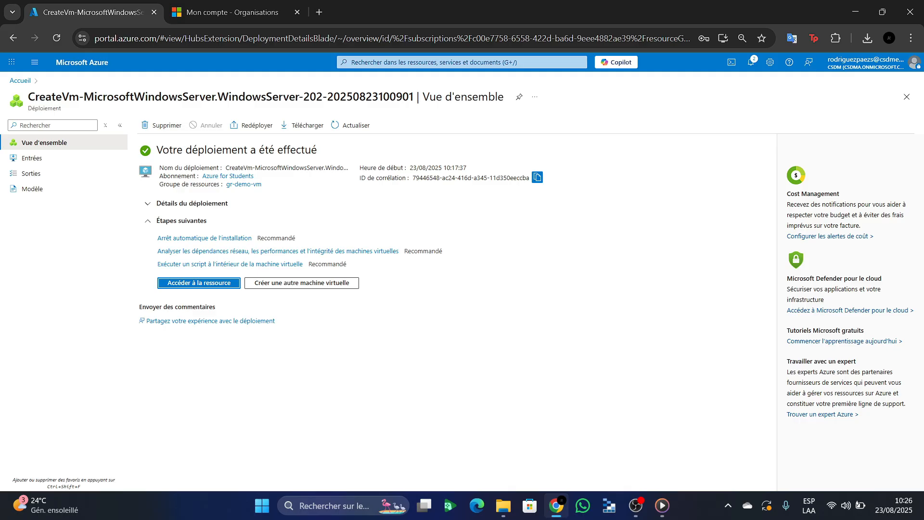
click(199, 283)
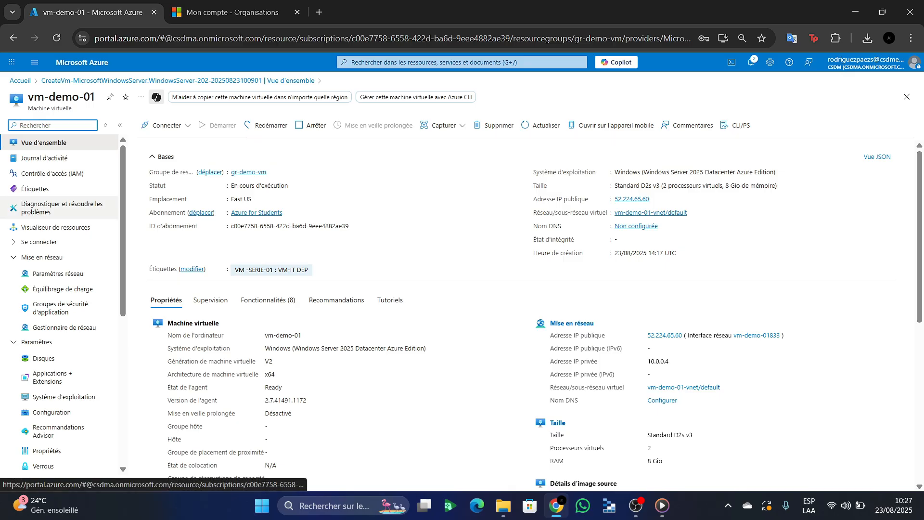
- Look through vm-demo-01's networking, settings, availability, security, backup, operations, monitoring and automation categories
click(49, 257)
click(48, 273)
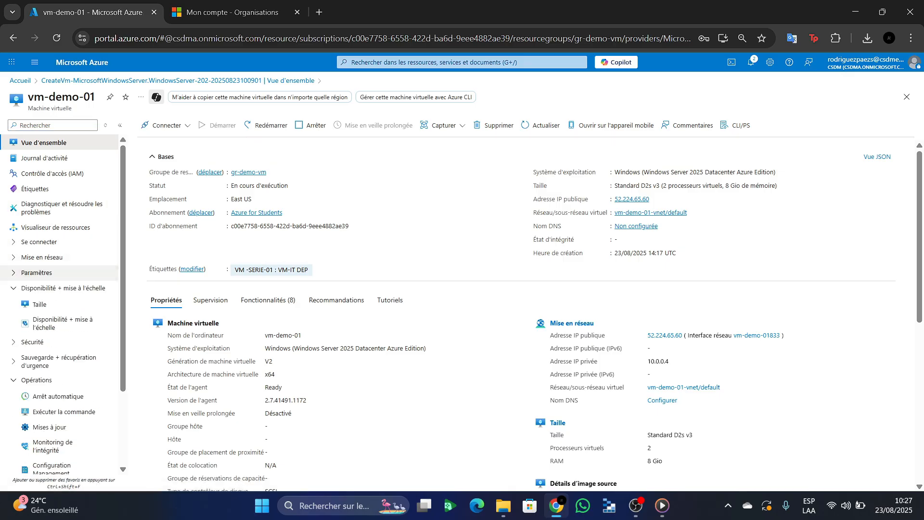
click(48, 288)
click(48, 342)
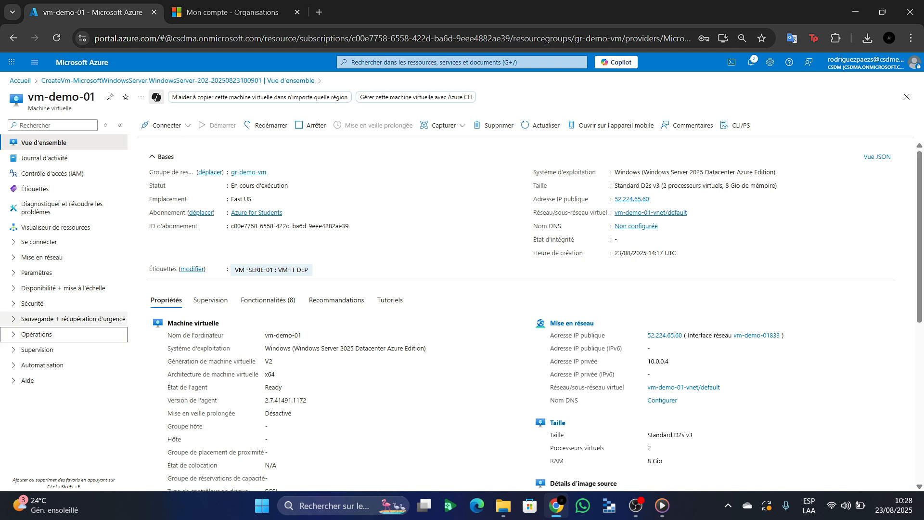
click(32, 303)
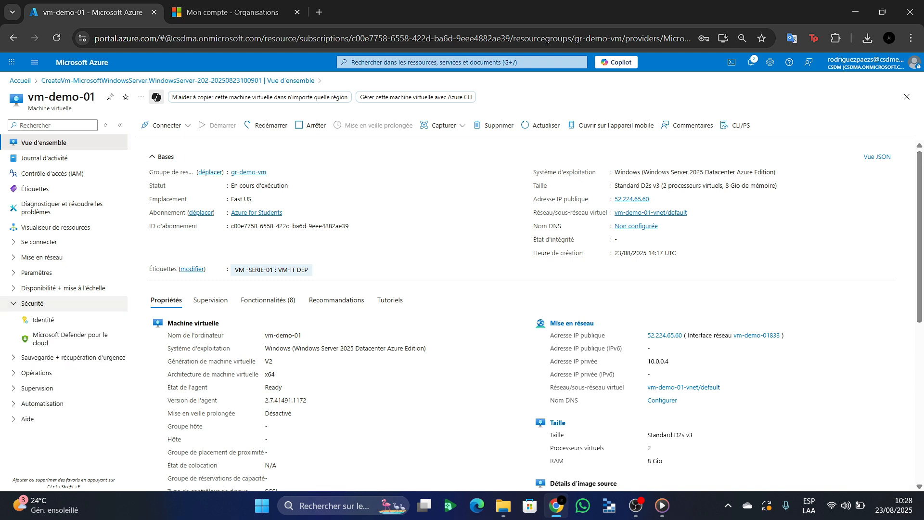
click(32, 303)
click(48, 319)
click(48, 318)
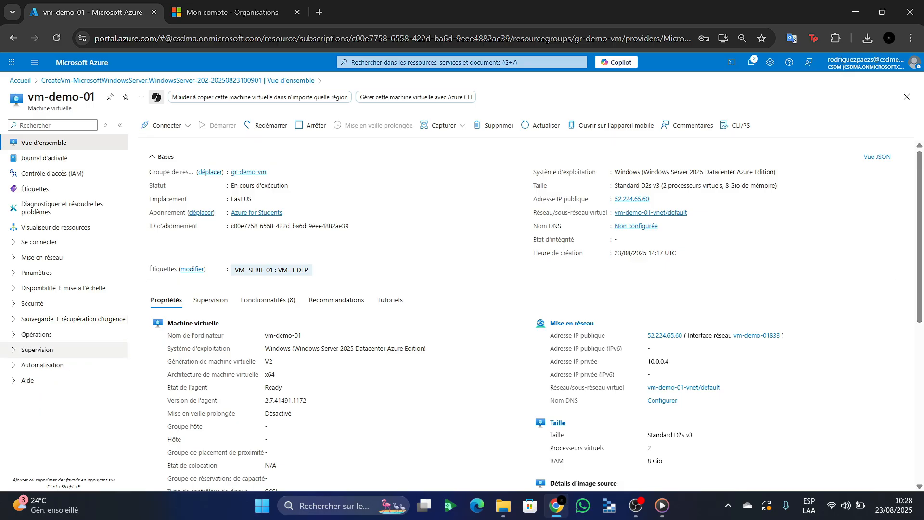
click(37, 348)
scroll(38, 340, down, 1)
scroll(37, 340, up, 1)
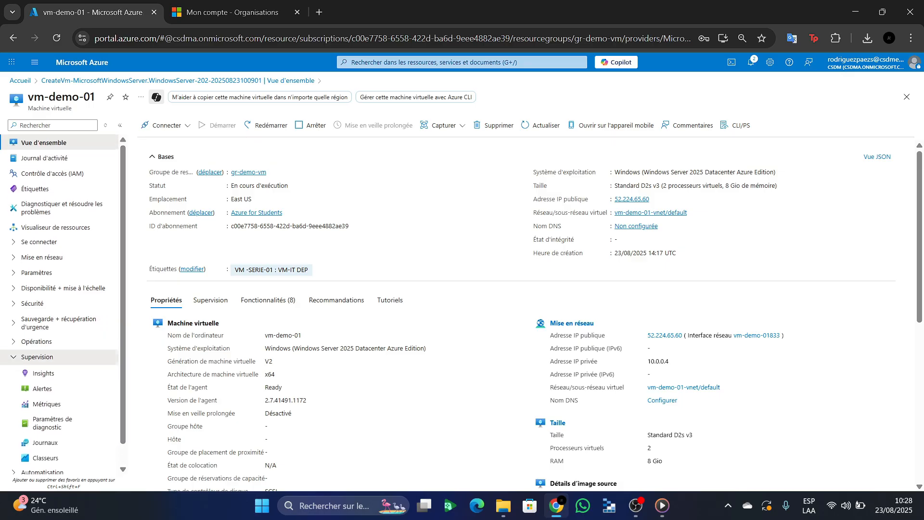
click(37, 355)
click(42, 365)
click(41, 365)
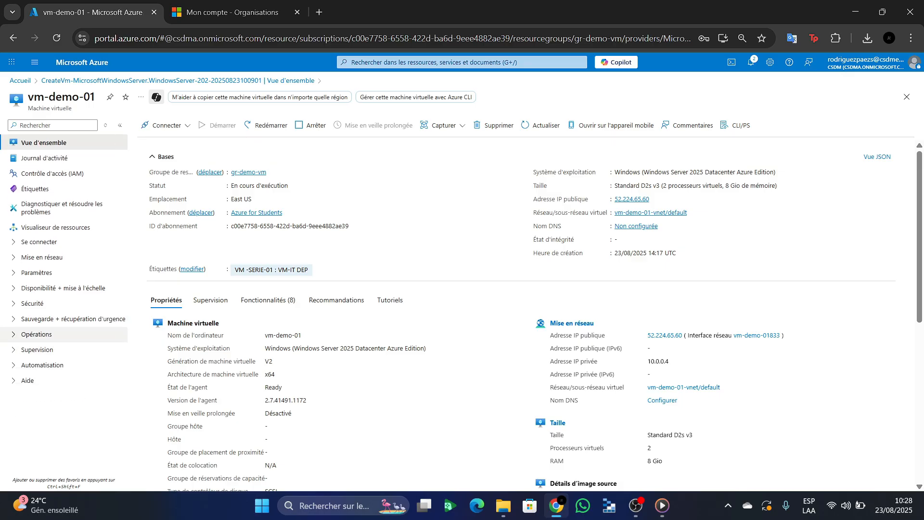
click(48, 288)
click(48, 287)
- Start a new lock on vm-demo-01 named Suppresion with the lock type Supprimer
click(36, 272)
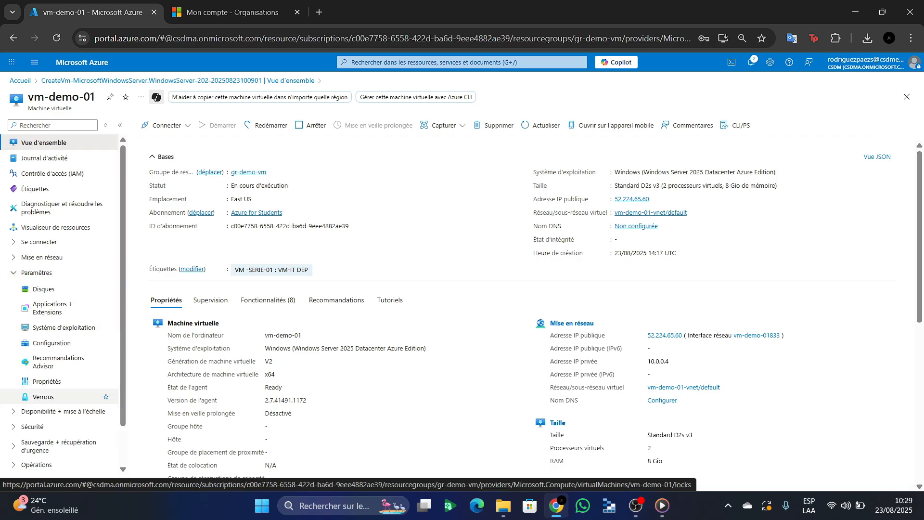
click(43, 397)
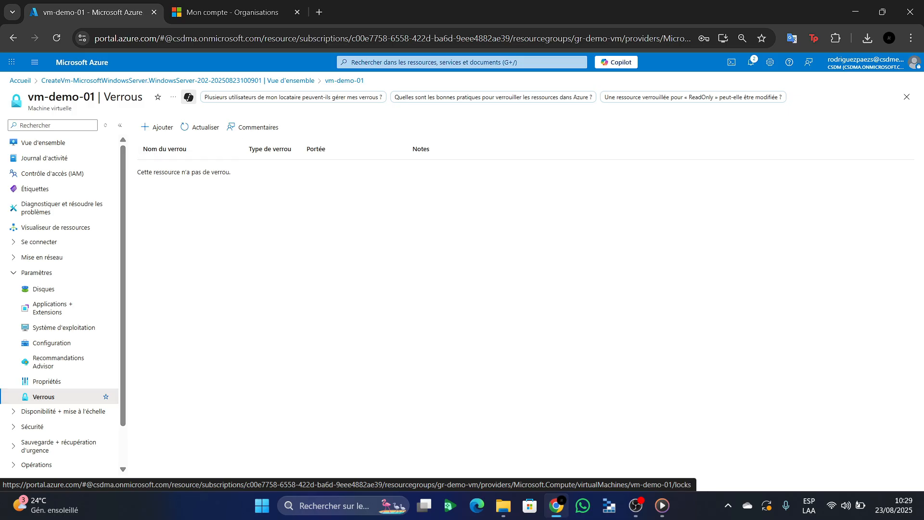
click(157, 127)
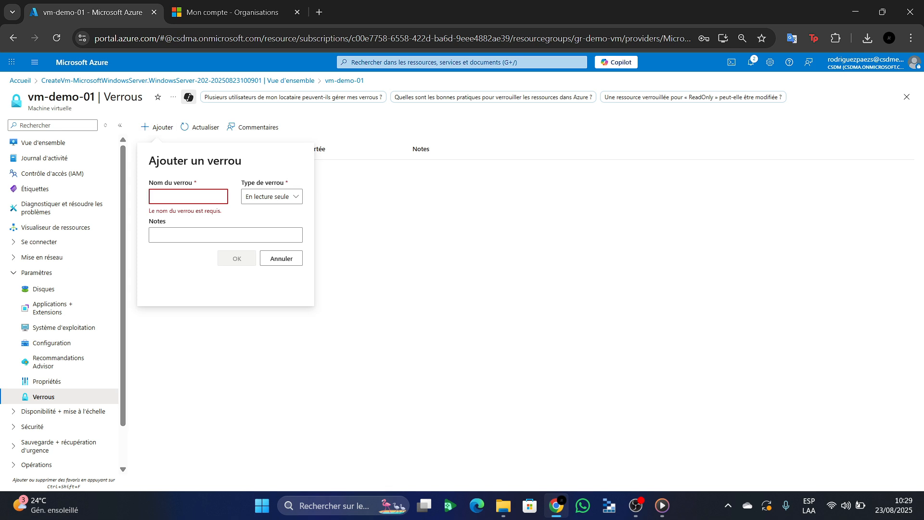
text(Sup)
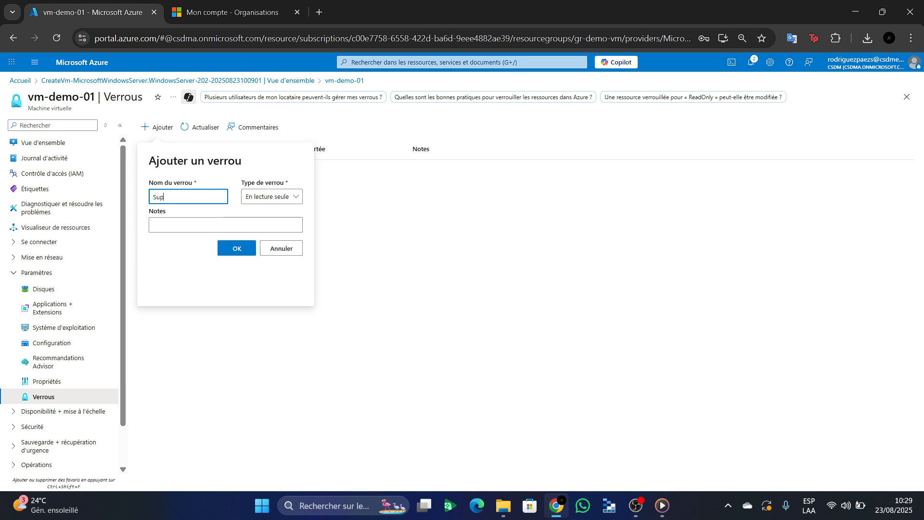
text(presion)
click(272, 197)
click(261, 230)
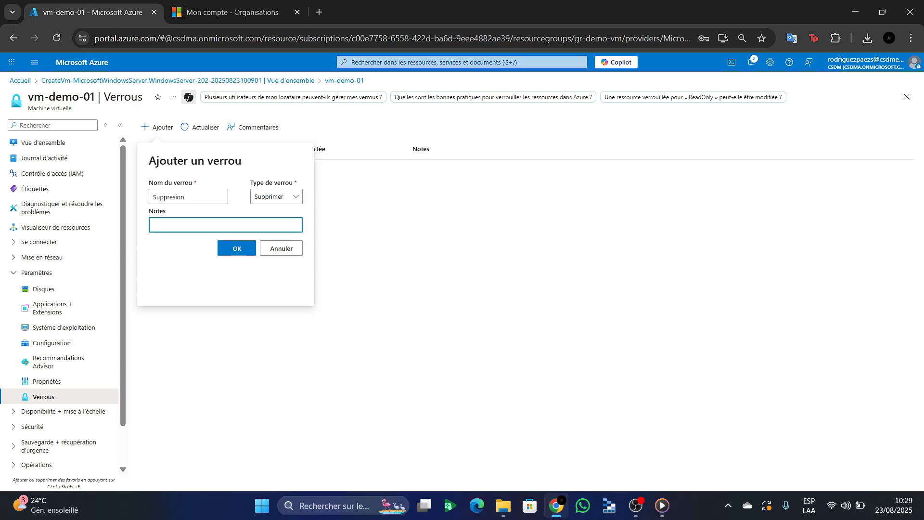
- Add the note "On peux pas supprimer la vm, cest la norme de lentreprises." and save the lock
text(On peux pas supprimer la vm, cest la norme de la)
key(BackSpace)
text(entreprises)
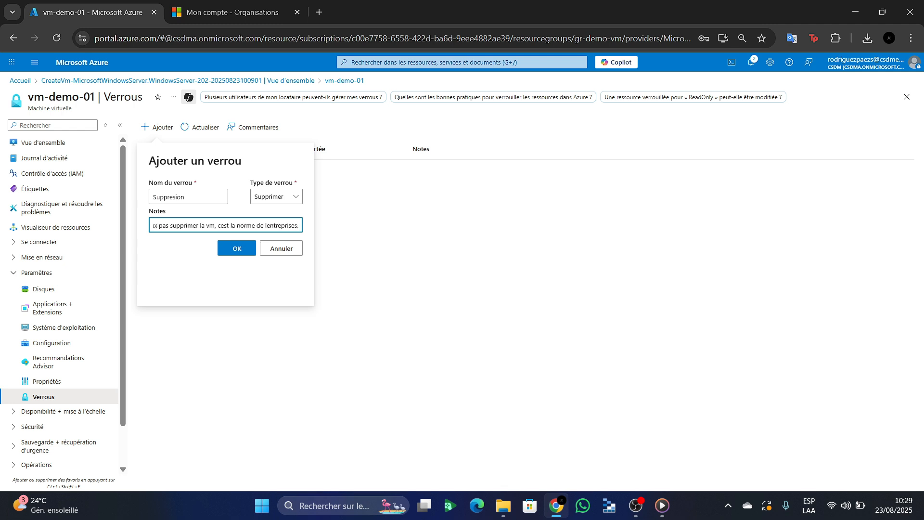
text(.)
key(Return)
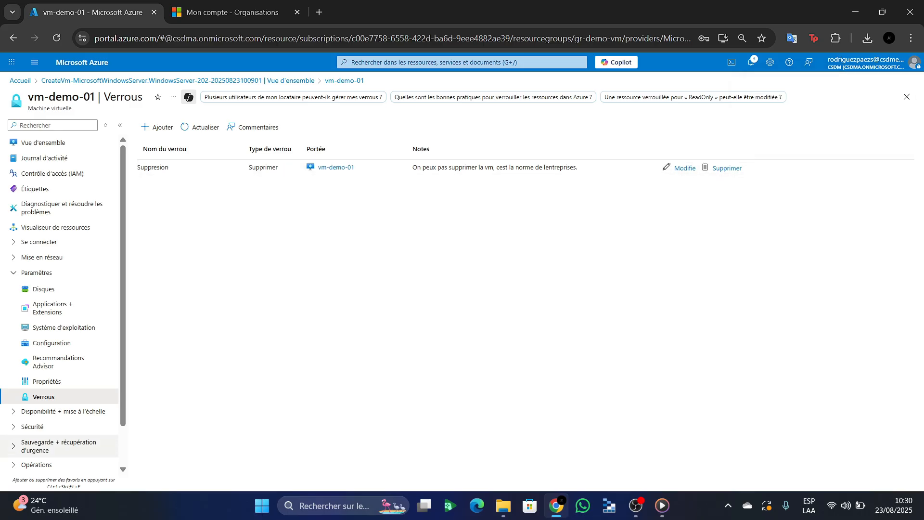
- Stop the vm-demo-01 virtual machine from its overview and check the portal notifications
click(43, 143)
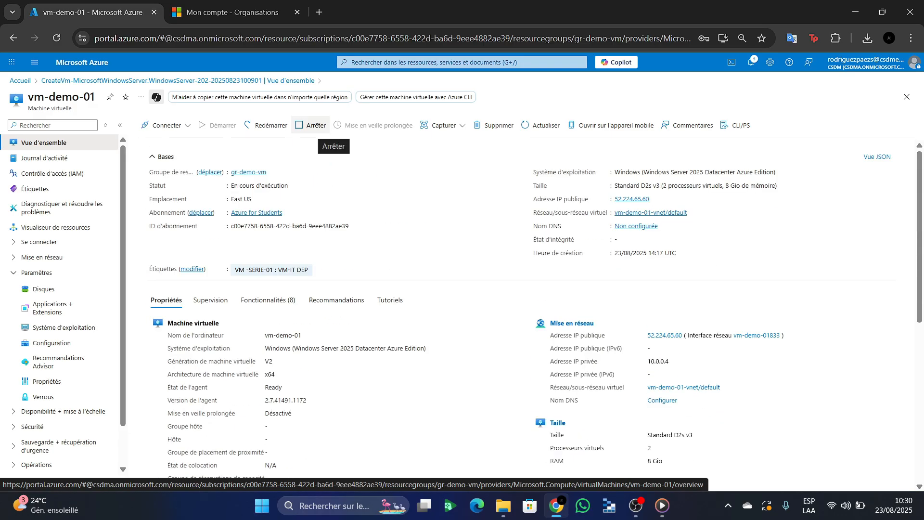
click(317, 125)
click(157, 207)
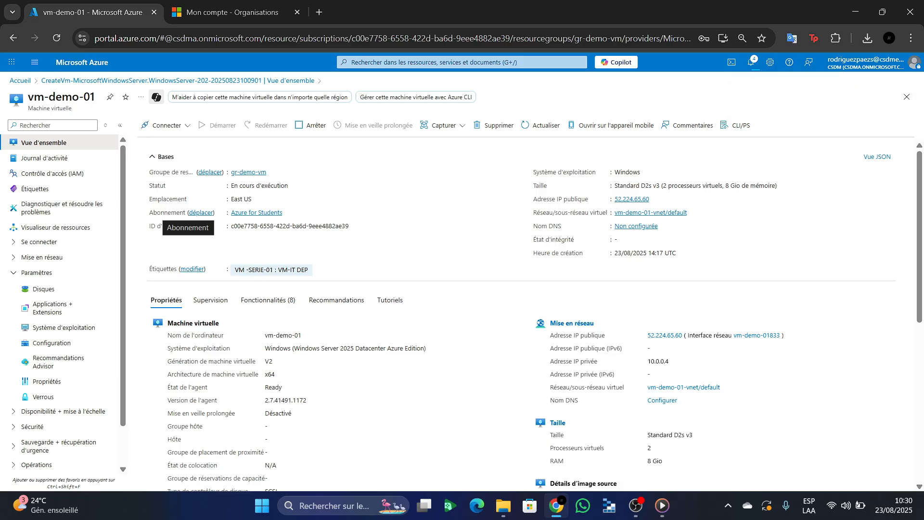
click(751, 62)
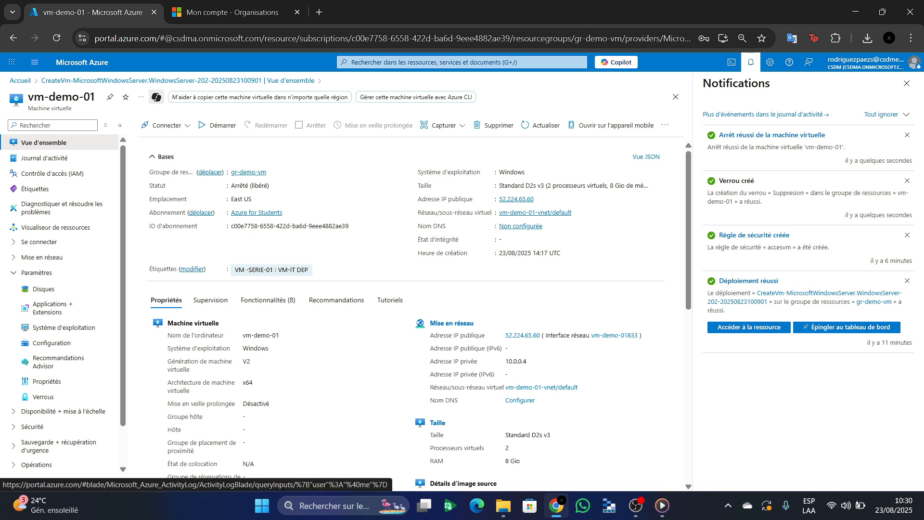
click(907, 83)
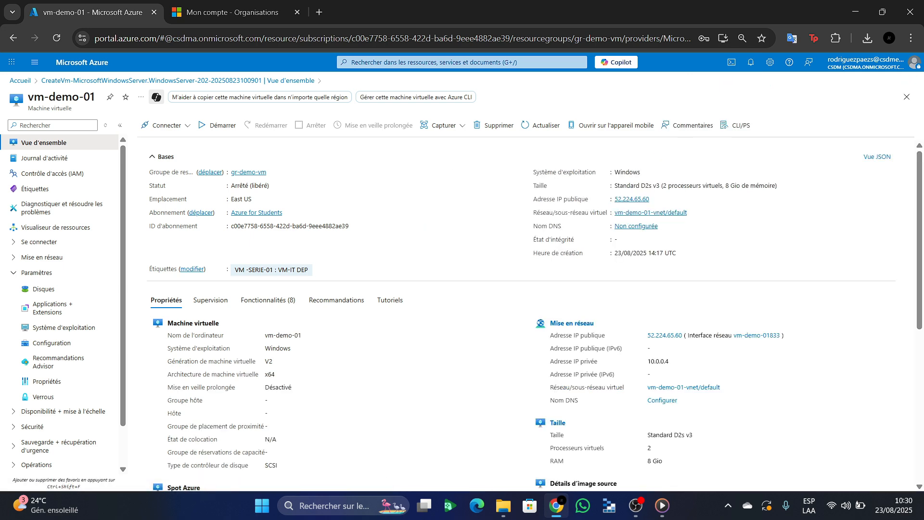
- Try to delete vm-demo-01 together with its operating system disk, acknowledging the deletion statement
click(493, 125)
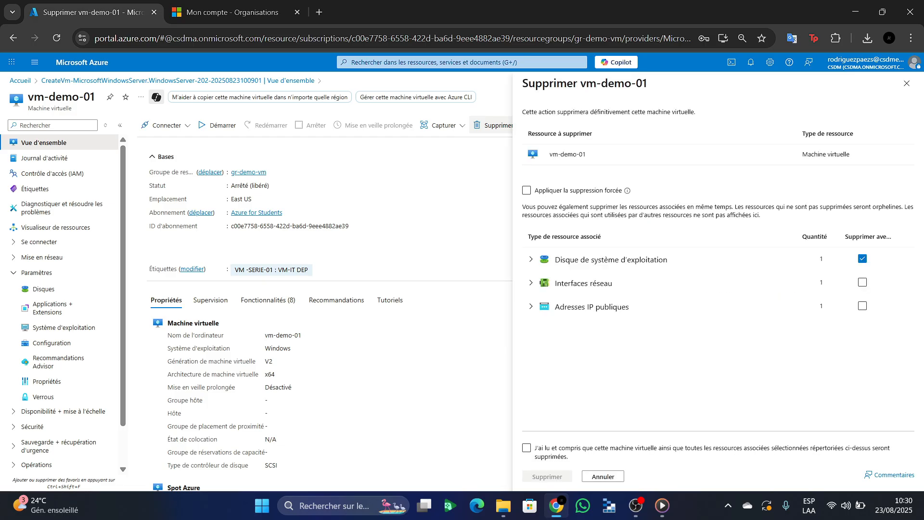
click(527, 448)
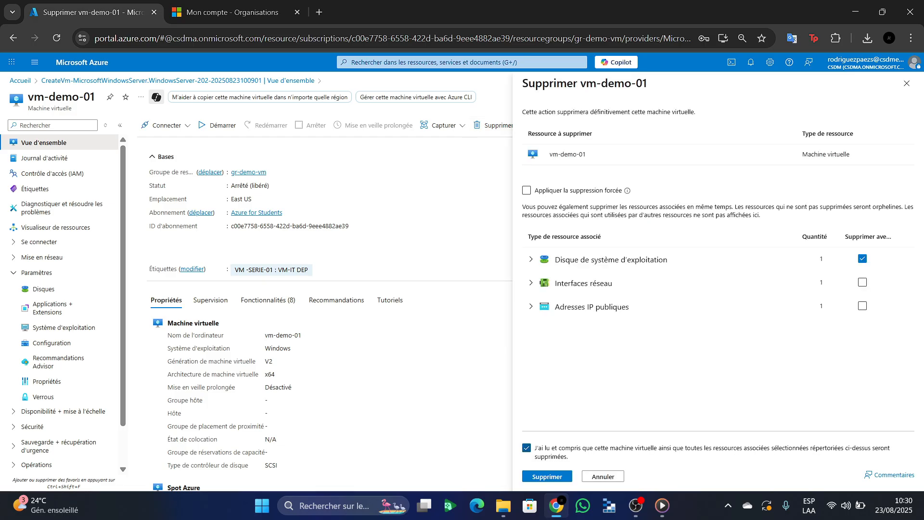
click(547, 476)
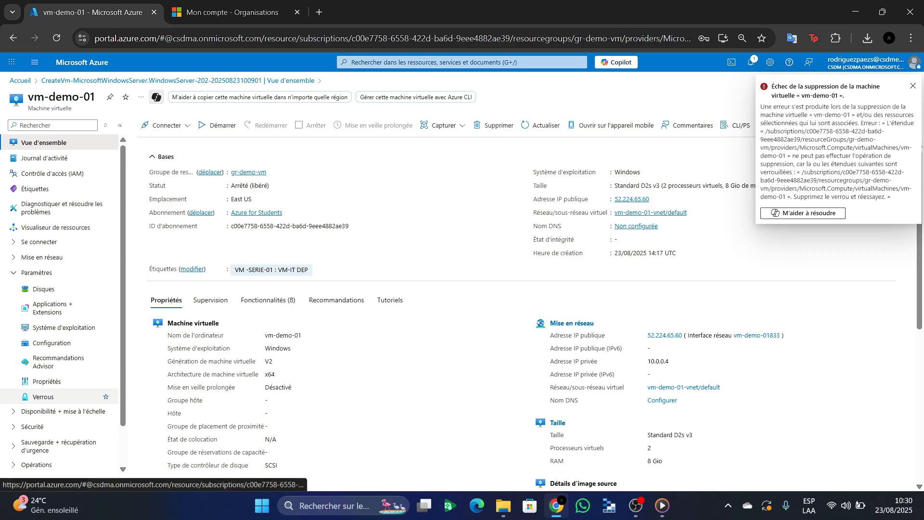
- Review the locks set on vm-demo-01 and return to the portal home page
click(43, 397)
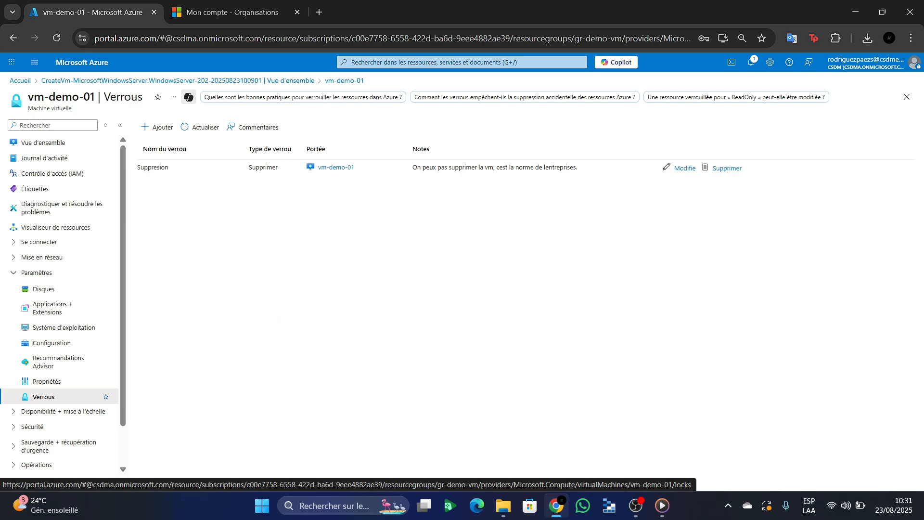
click(19, 81)
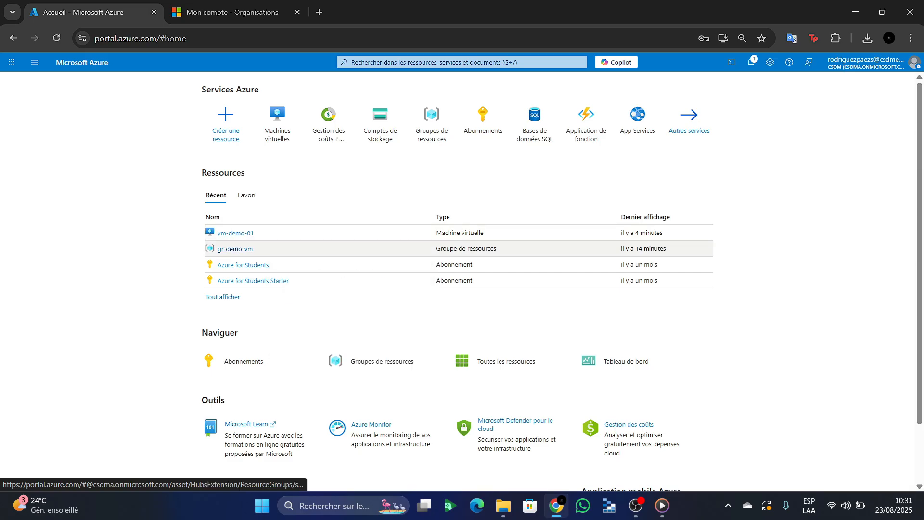
mouse_move(236, 233)
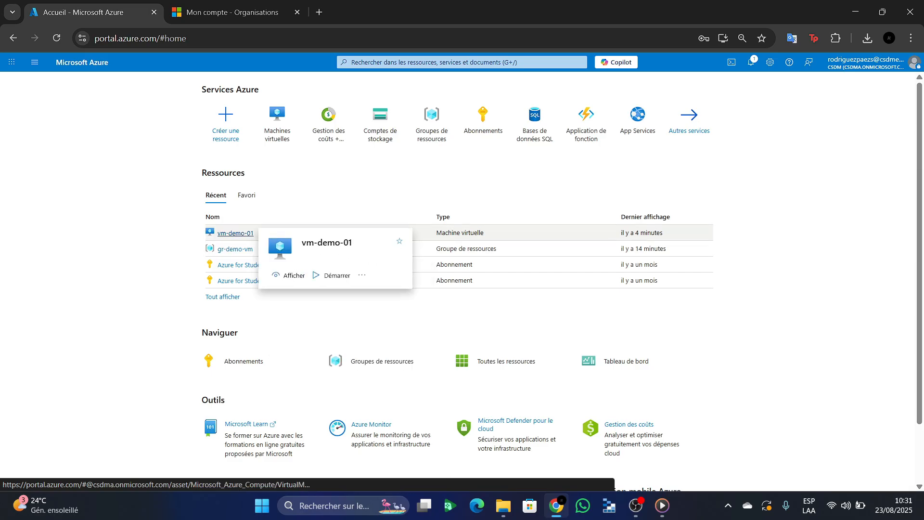